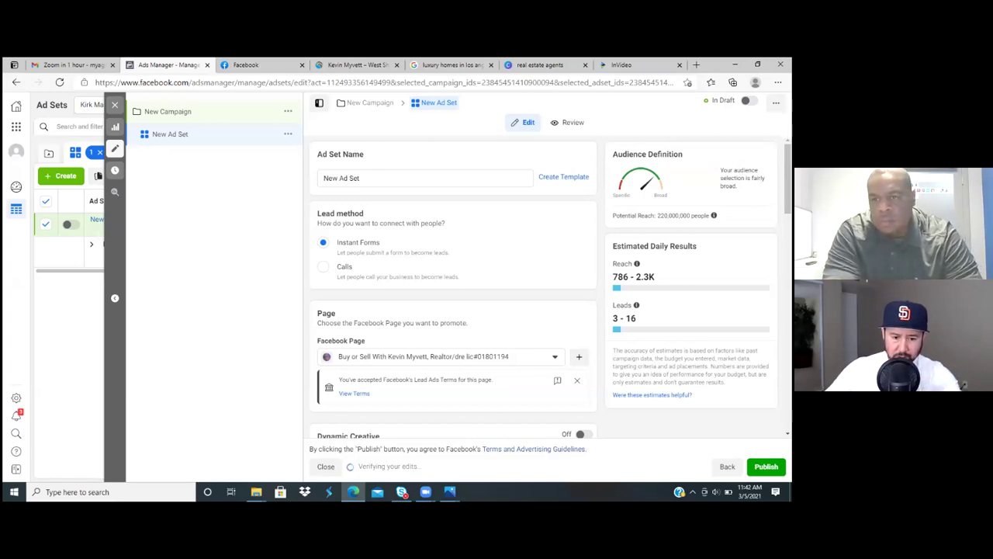
- Remove United States from the targeted locations in the new ad set's audience settings
scroll(454, 287, "down", 2)
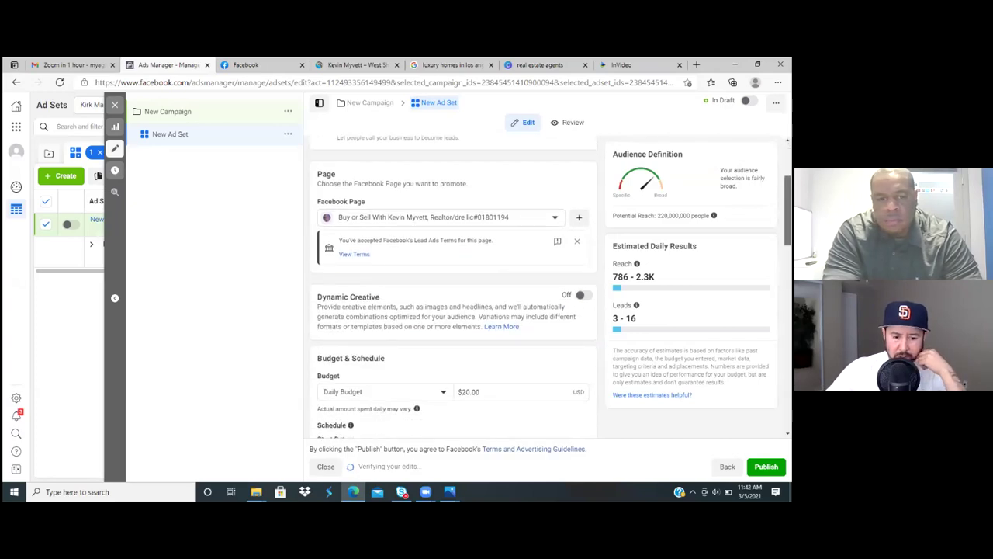
scroll(454, 287, "down", 2)
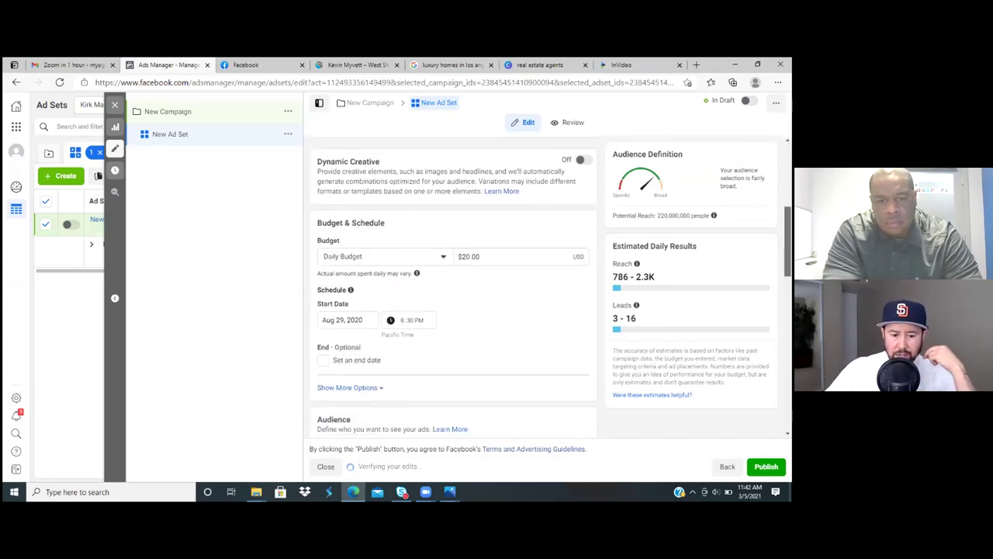
scroll(454, 287, "down", 1)
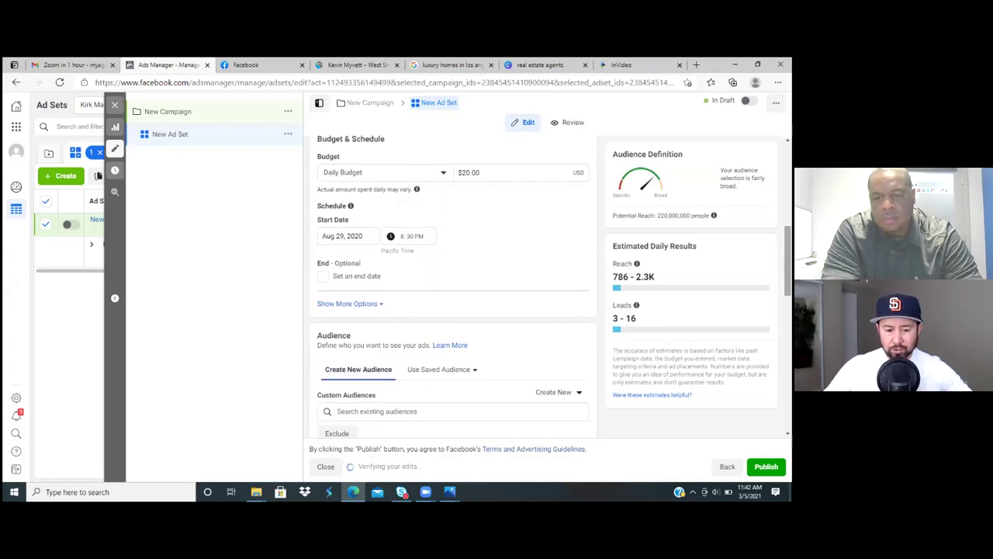
scroll(454, 287, "down", 2)
scroll(454, 287, "down", 2)
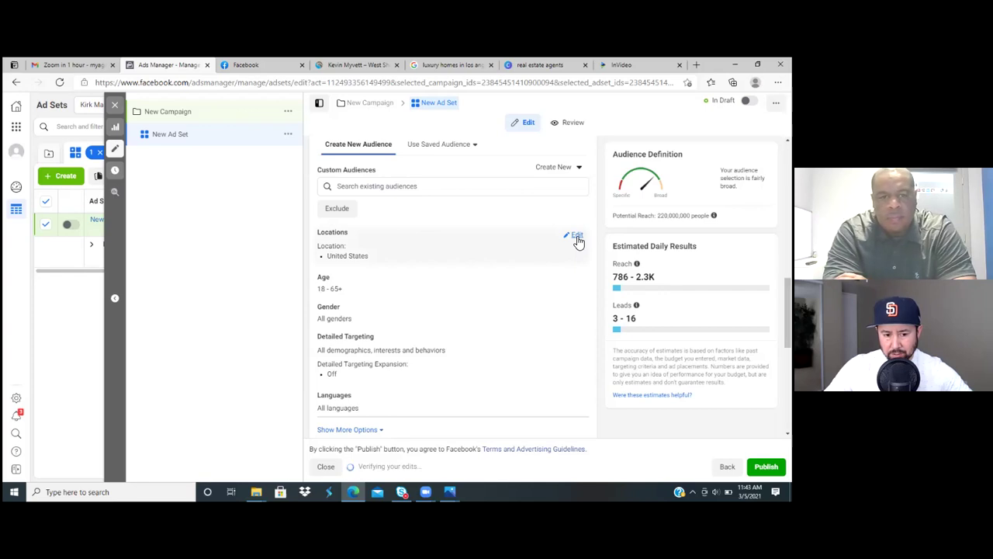
left_click(577, 236)
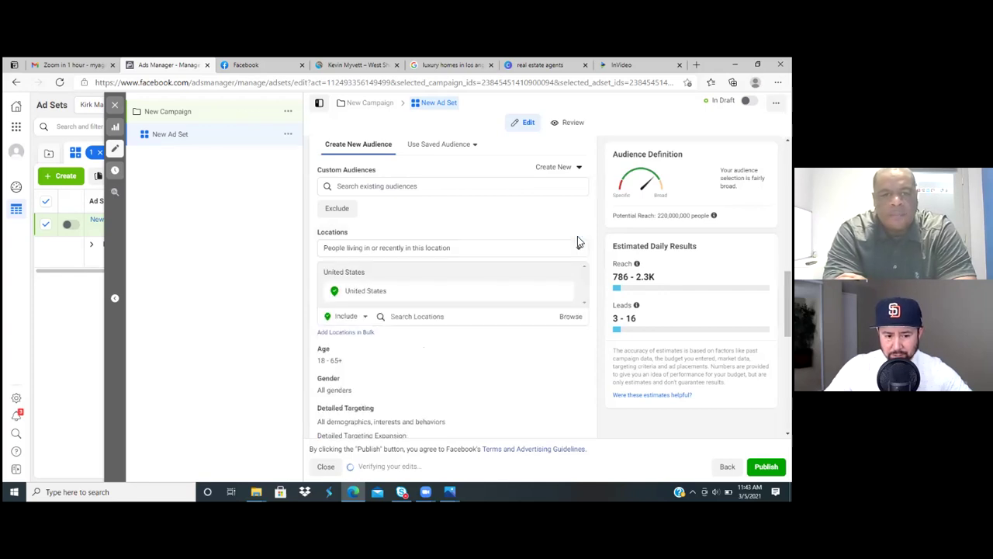
left_click(564, 276)
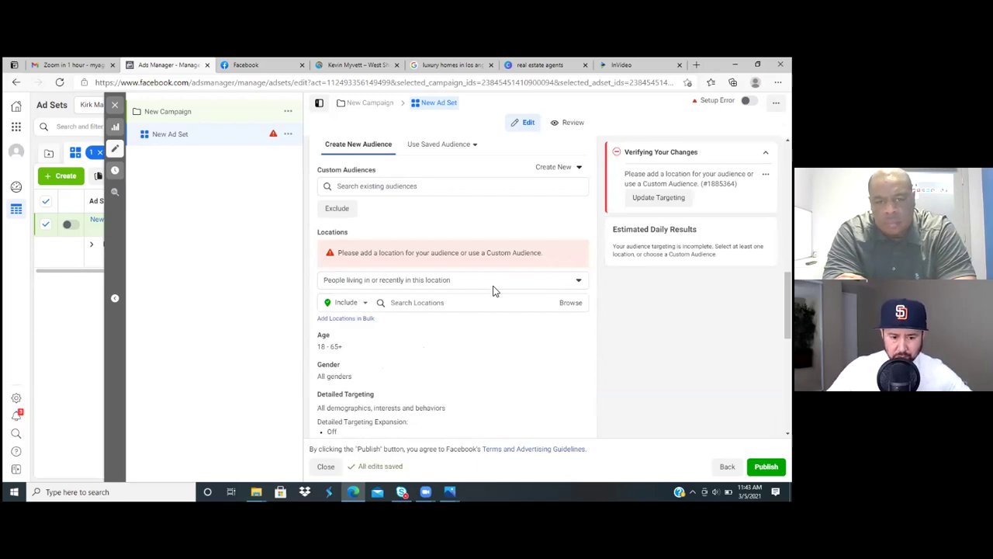
- Restrict location targeting to people living in this location and include the city of Carson, California
left_click(578, 284)
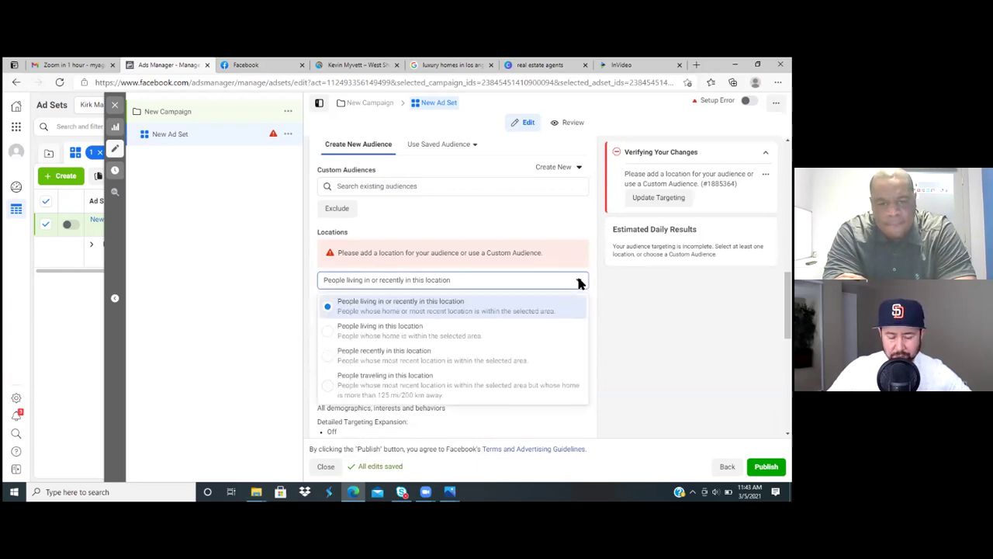
left_click(328, 335)
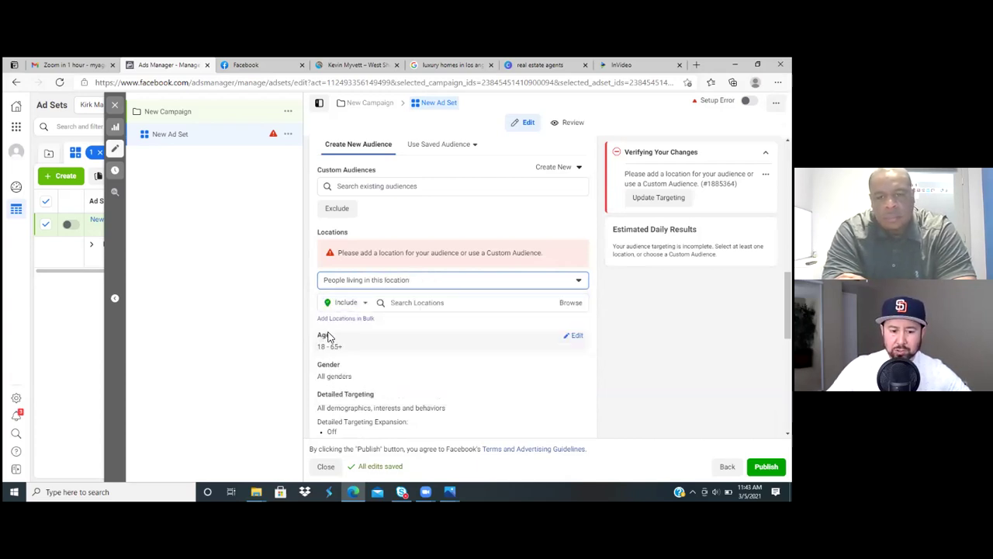
left_click(421, 303)
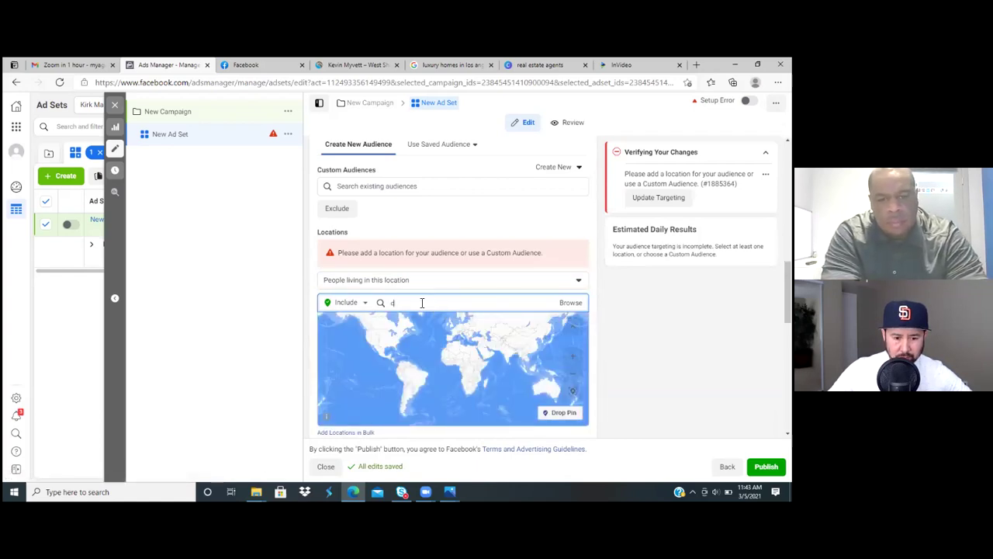
type("c")
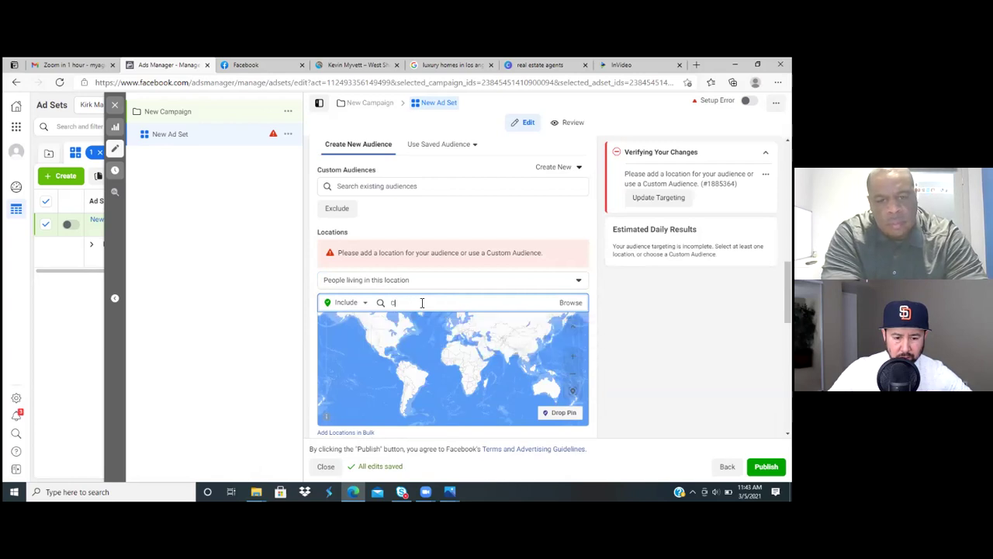
type("a")
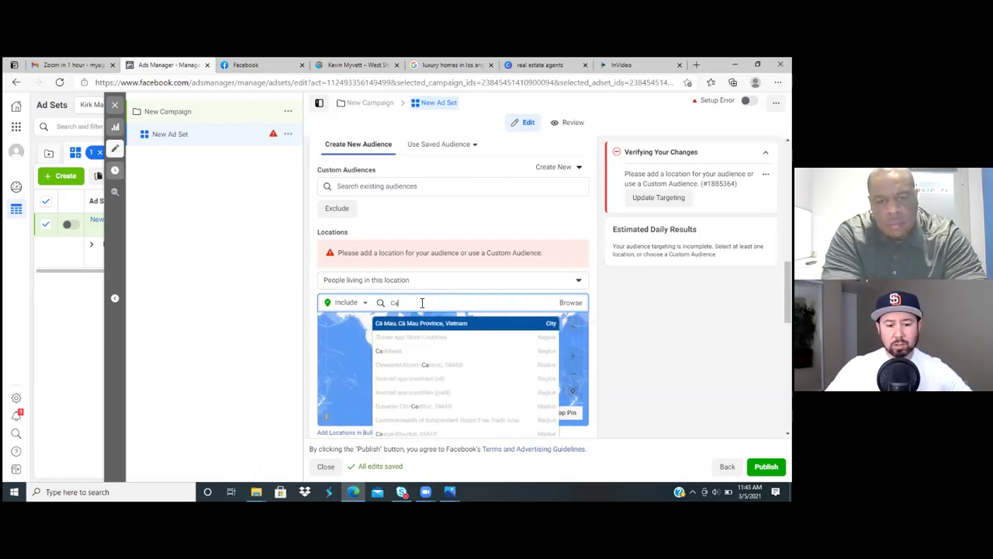
type("rson")
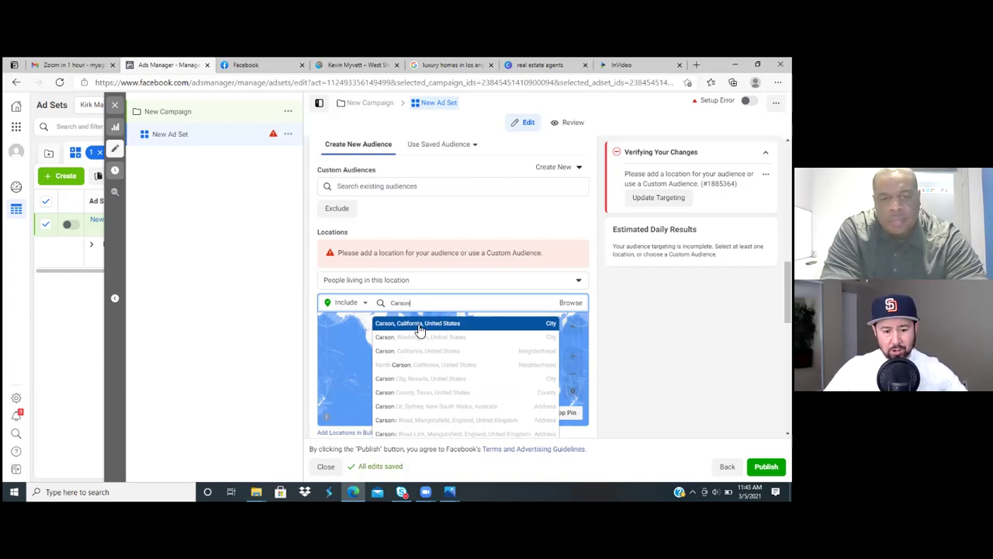
left_click(418, 324)
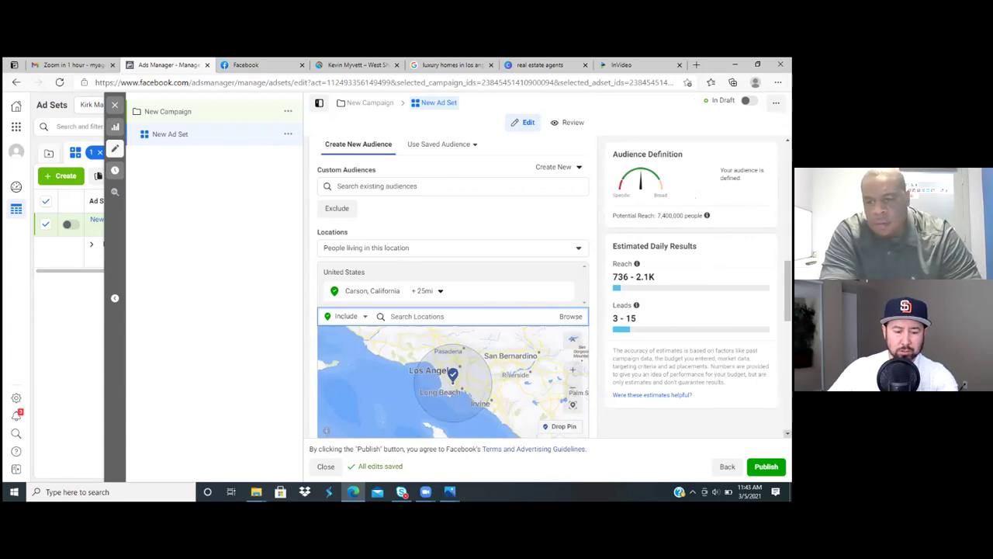
- Close the ad set editor without publishing the draft items
scroll(453, 310, "down", 3)
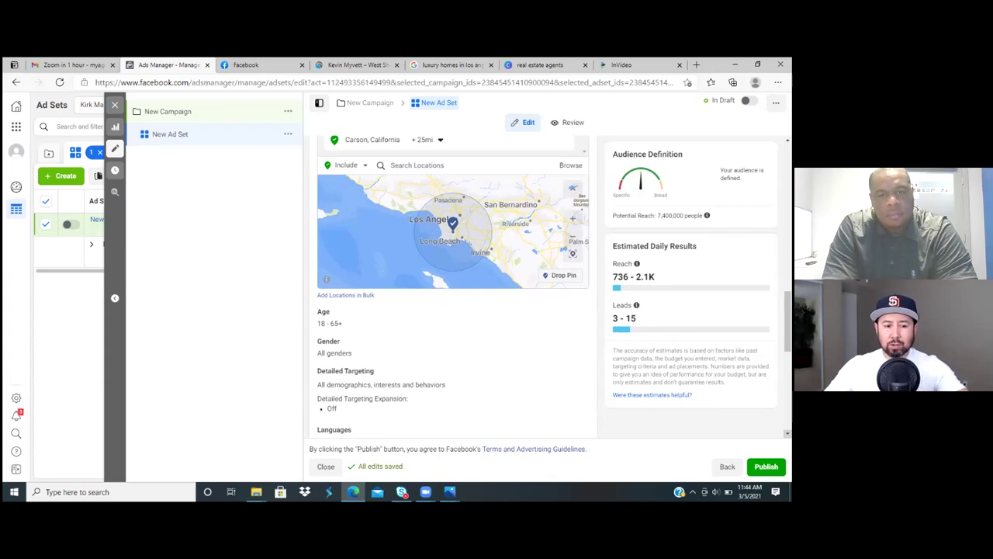
left_click(115, 108)
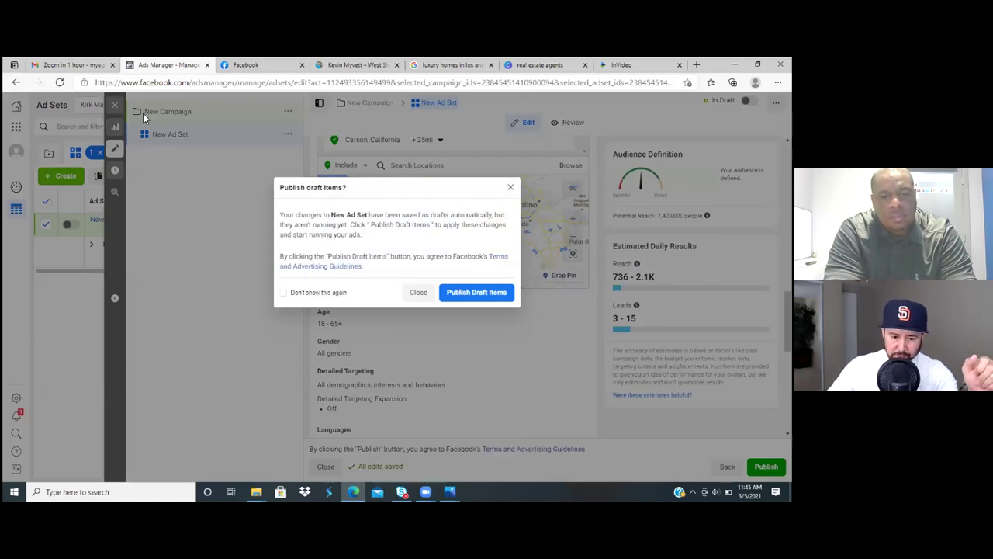
left_click(425, 296)
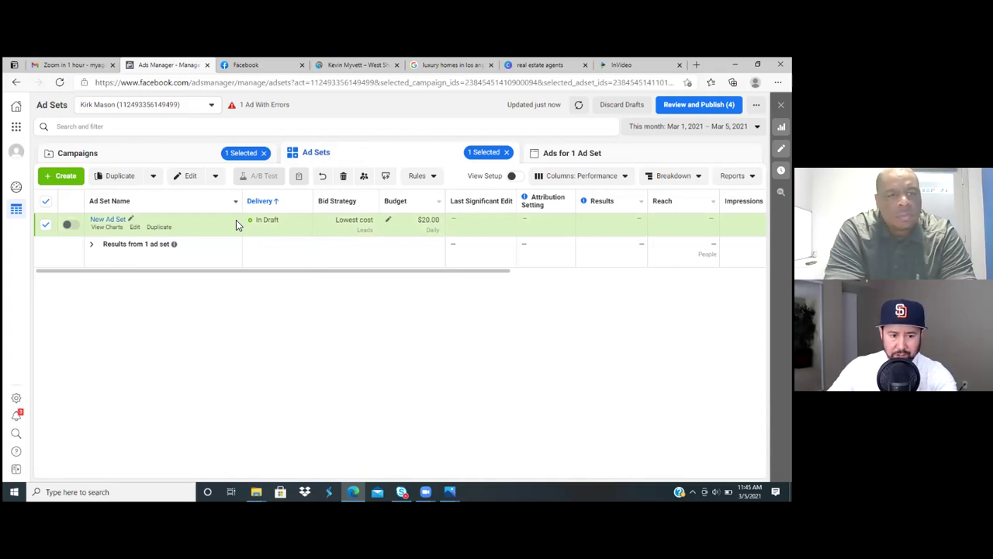
- Reload the Ad Sets page and reopen the draft ad set for editing
left_click(62, 83)
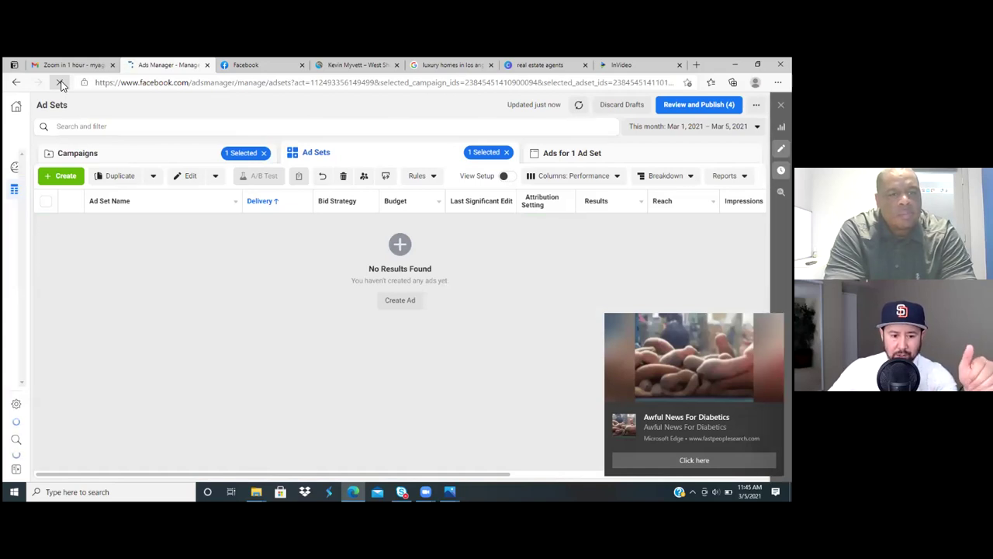
left_click(130, 203)
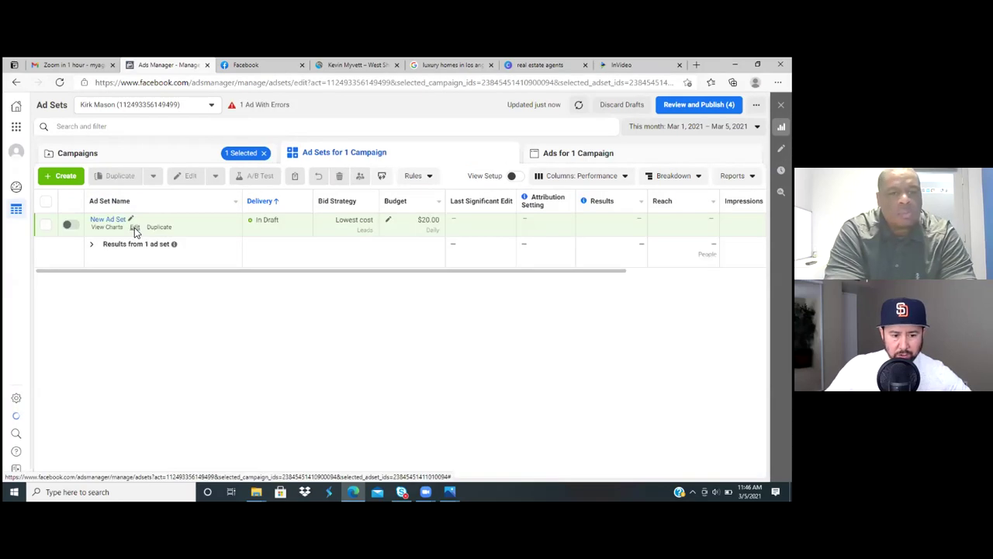
left_click(135, 227)
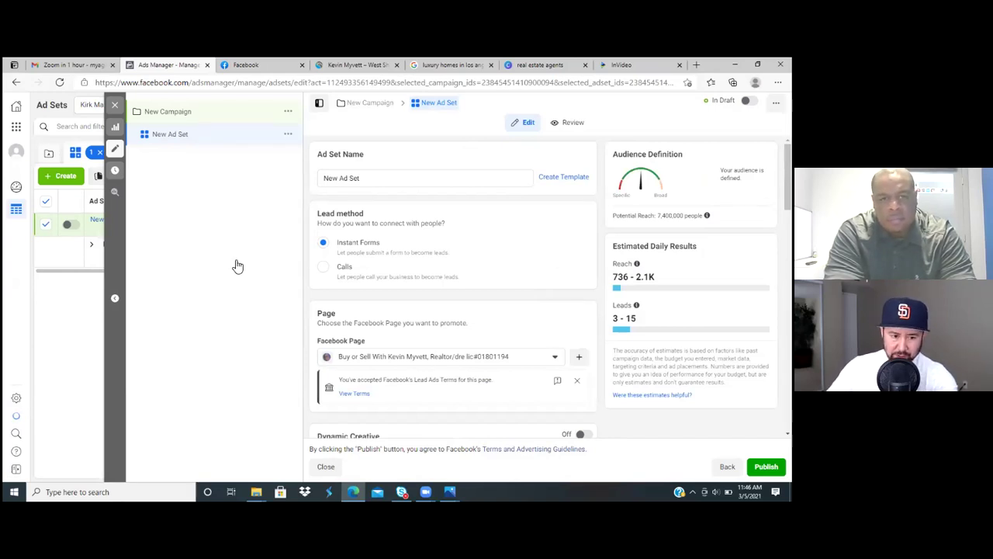
- Rename the ad set to Carson
left_click(418, 180)
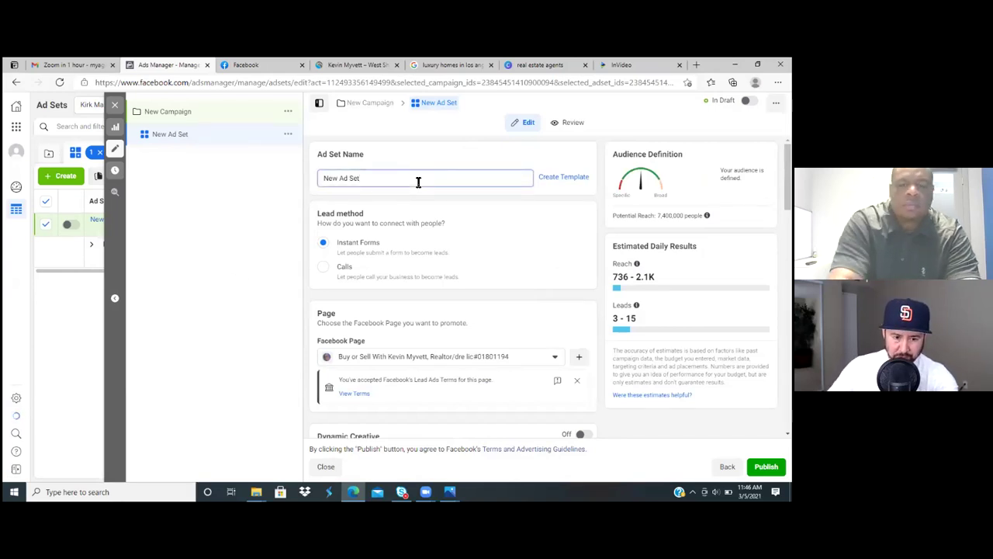
key("BackSpace")
key("BackSpace")
key("BackSpace")
key("BackSpace")
key("BackSpace")
key("BackSpace")
key("BackSpace")
key("BackSpace")
key("BackSpace")
key("BackSpace")
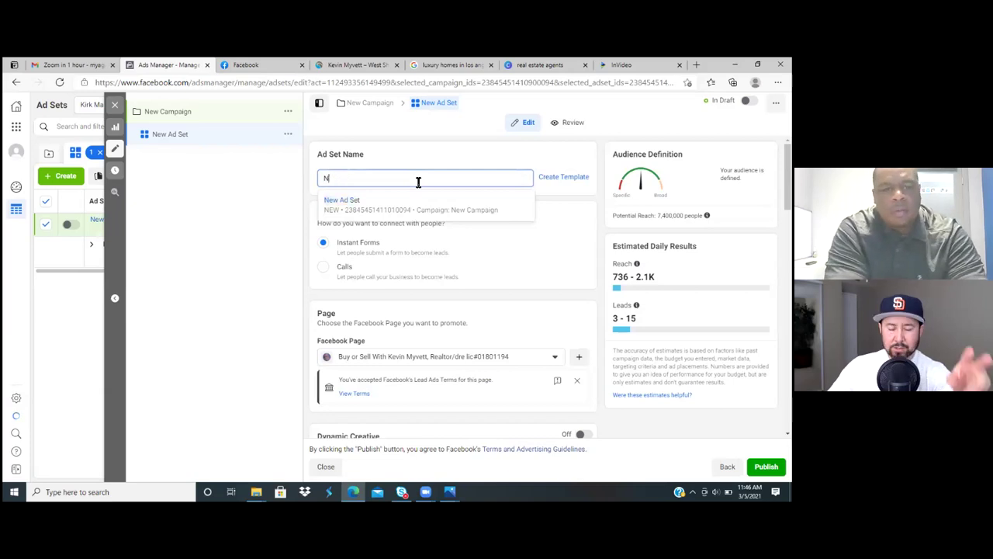
type("Carson")
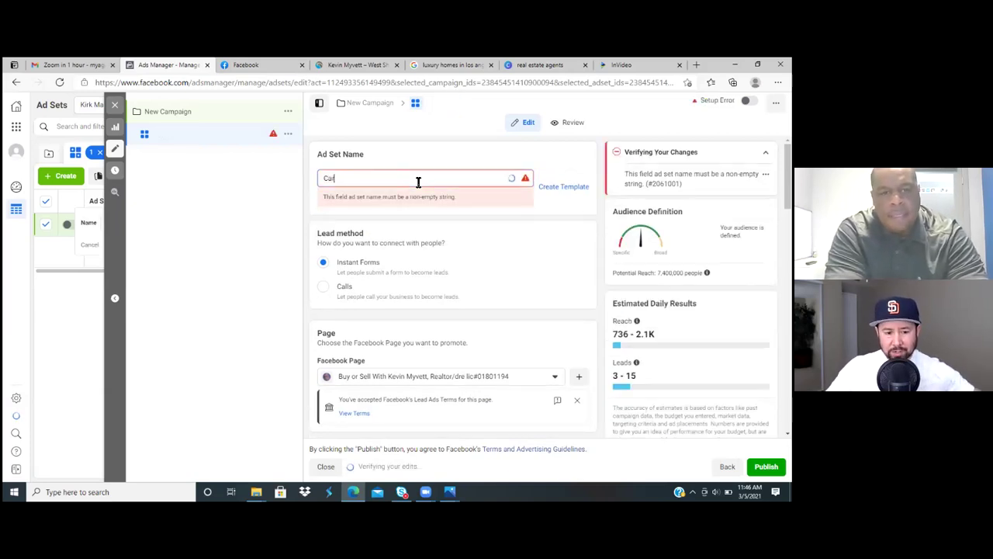
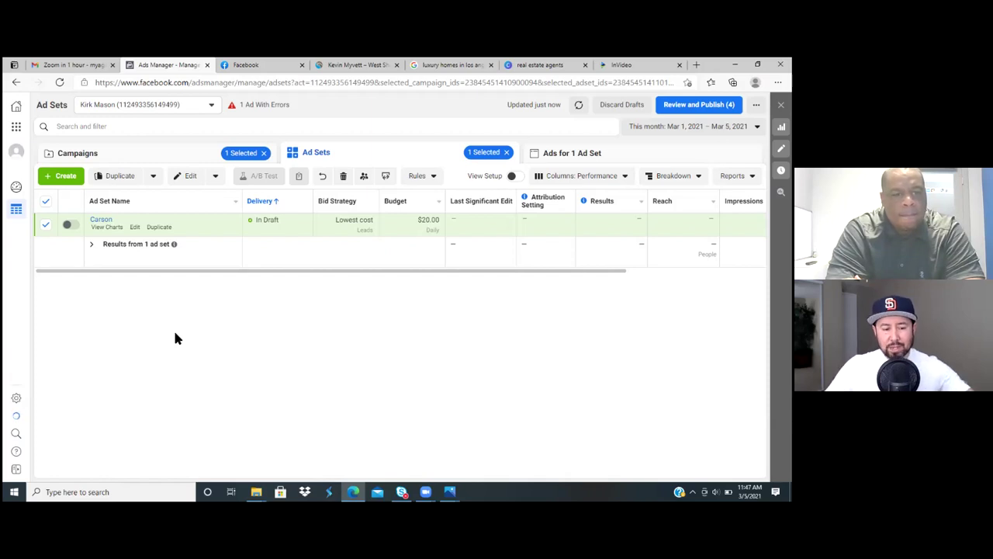
- Duplicate the Carson ad set once within its original campaign and rename the copy to Compton
left_click(157, 230)
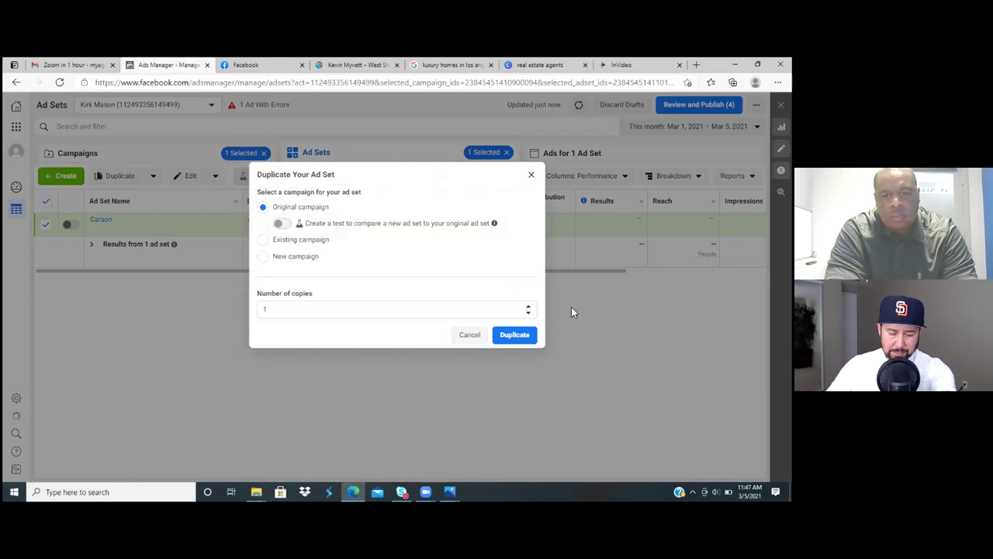
left_click(515, 336)
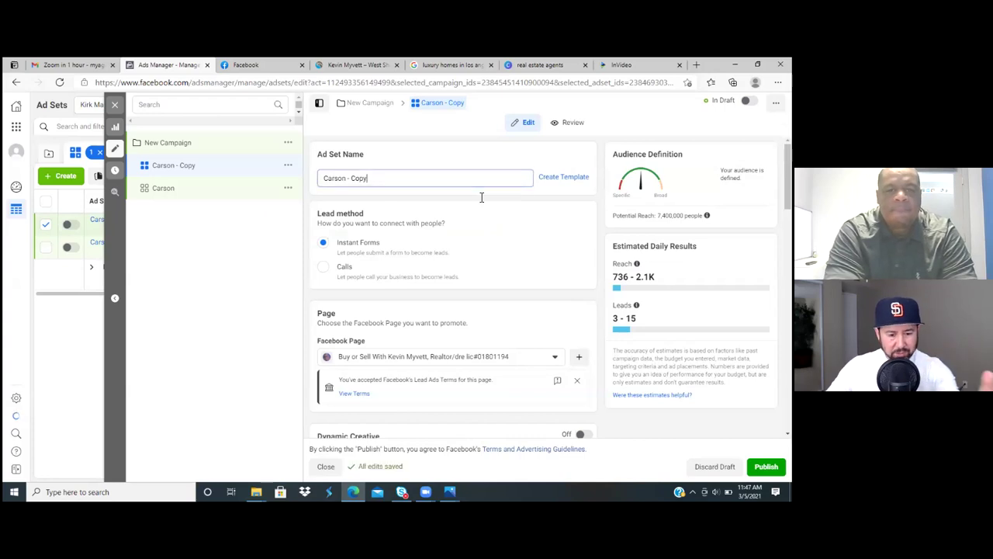
left_click(437, 176)
key("BackSpace")
key("BackSpace")
key("BackSpace")
key("BackSpace")
key("BackSpace")
key("BackSpace")
key("BackSpace")
key("BackSpace")
key("BackSpace")
key("BackSpace")
key("BackSpace")
key("BackSpace")
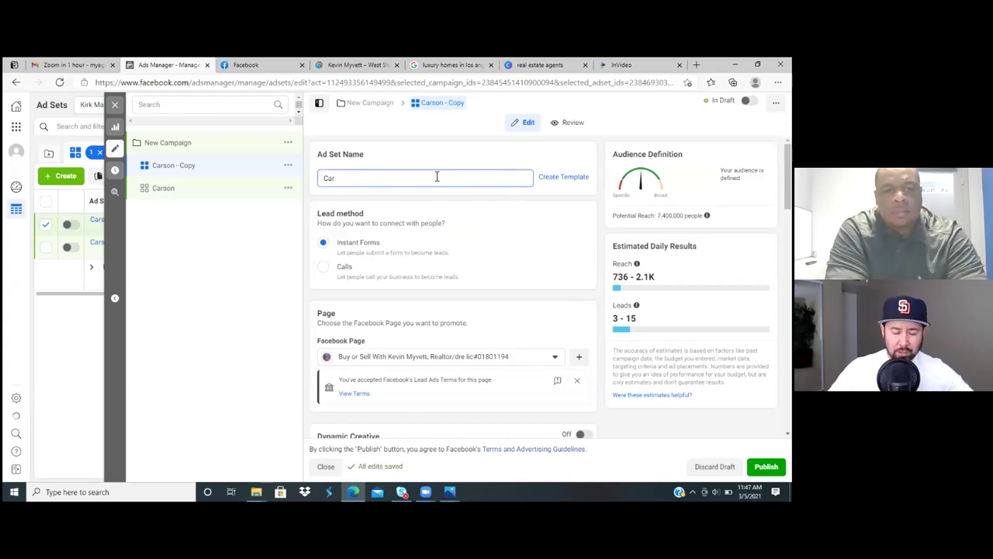
type("ompton")
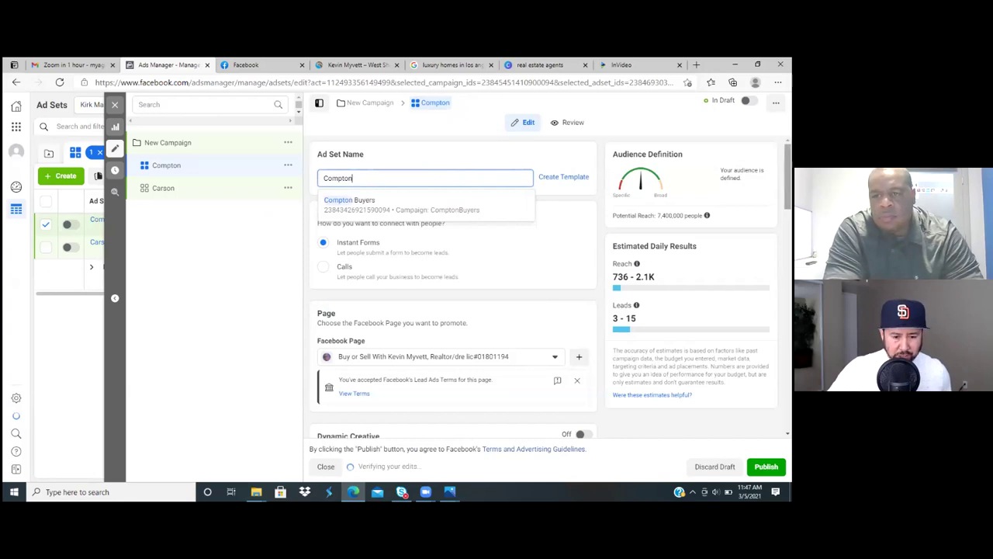
- Replace Carson with the city of Compton, California in the Compton ad set's targeted locations
scroll(454, 287, "down", 3)
scroll(454, 286, "down", 3)
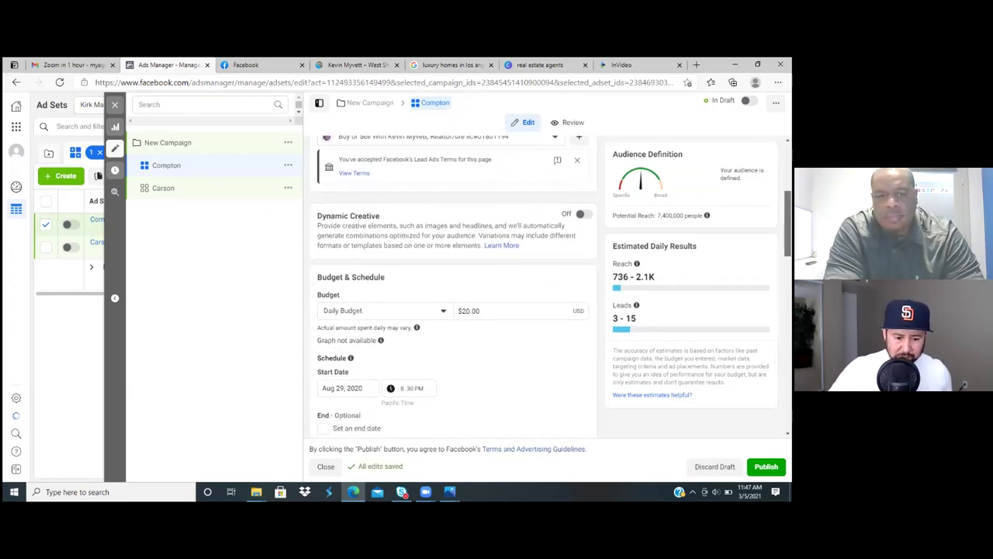
scroll(453, 287, "down", 3)
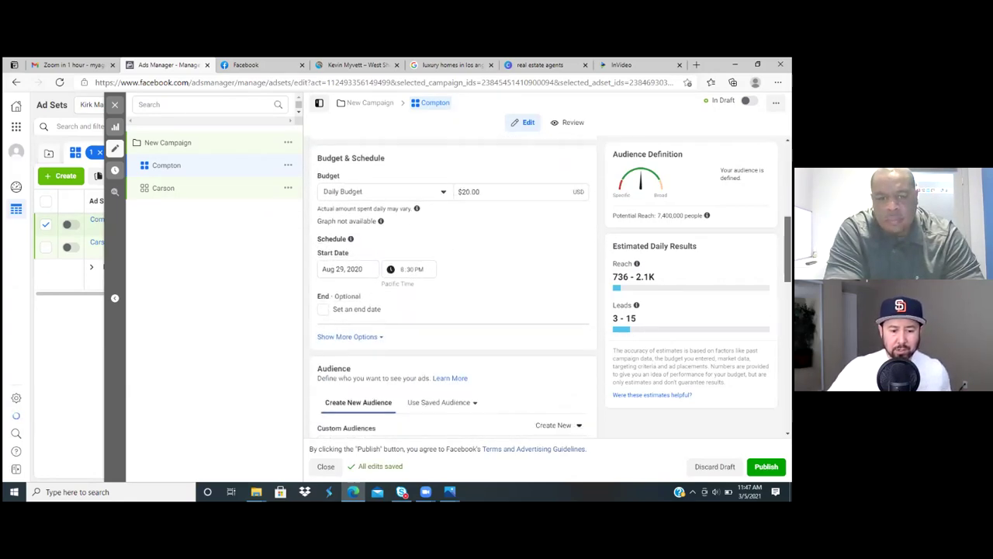
scroll(454, 287, "down", 3)
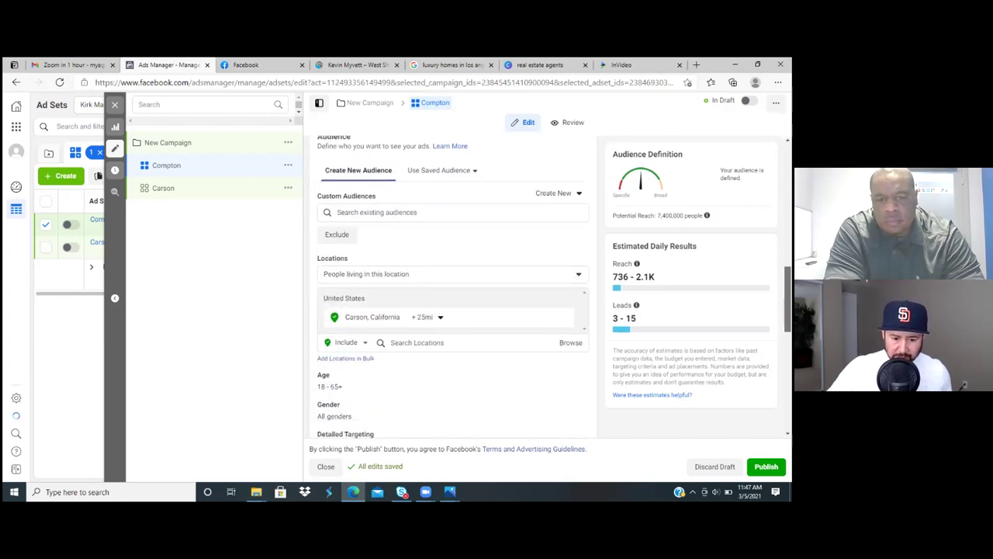
mouse_move(563, 236)
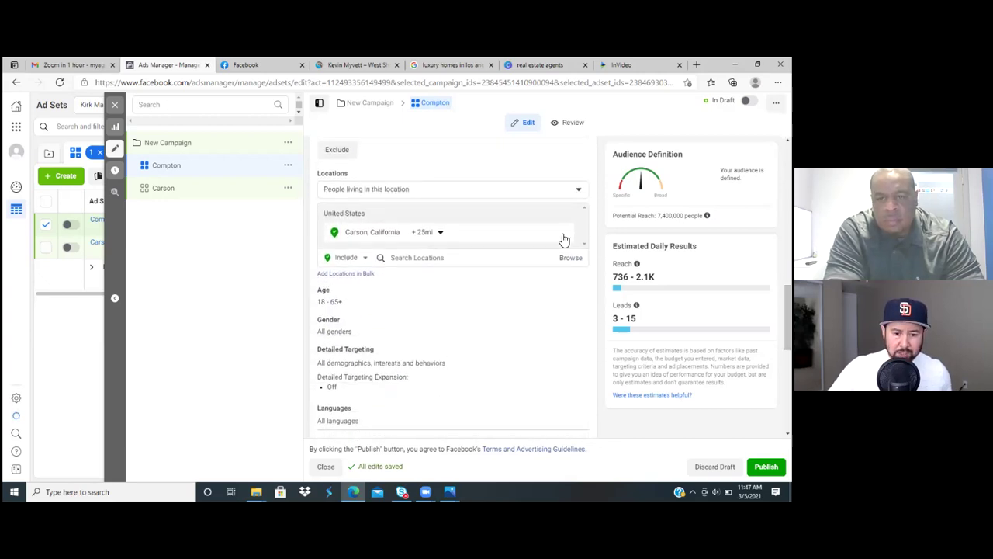
left_click(565, 234)
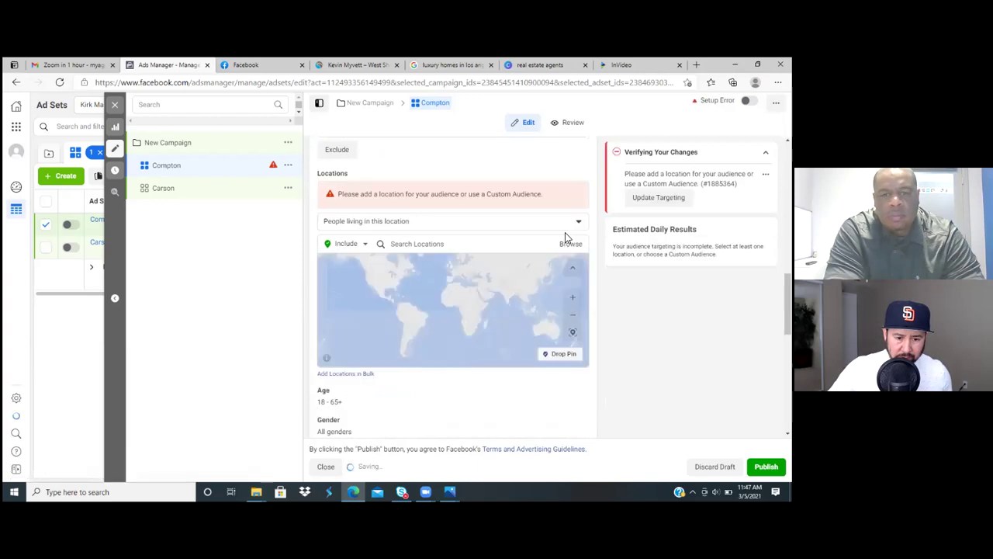
left_click(476, 247)
type("C")
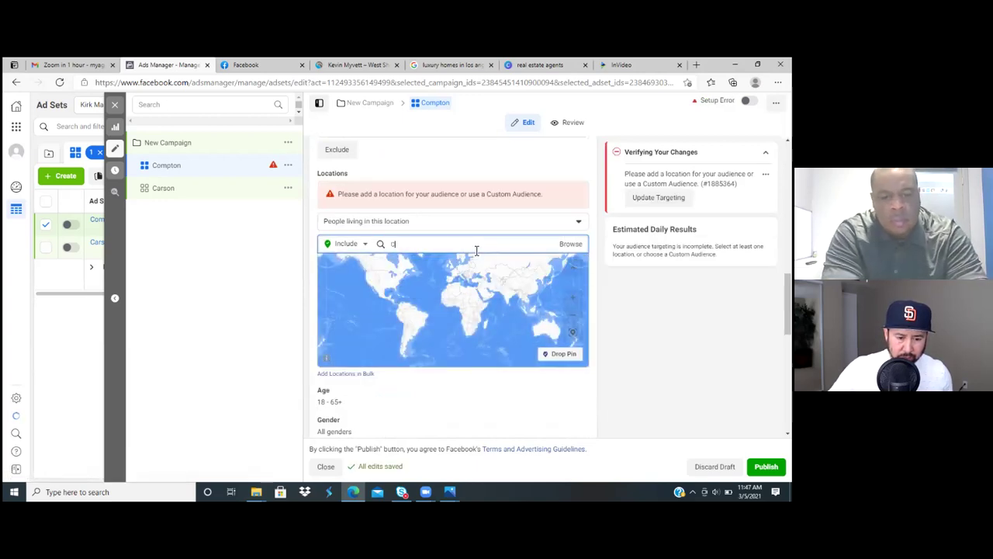
type("ompton")
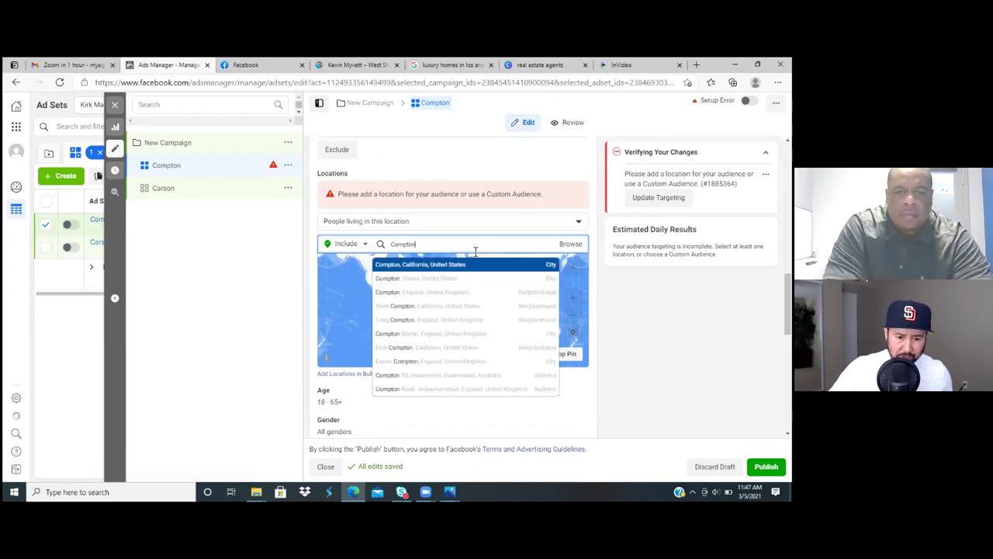
left_click(458, 264)
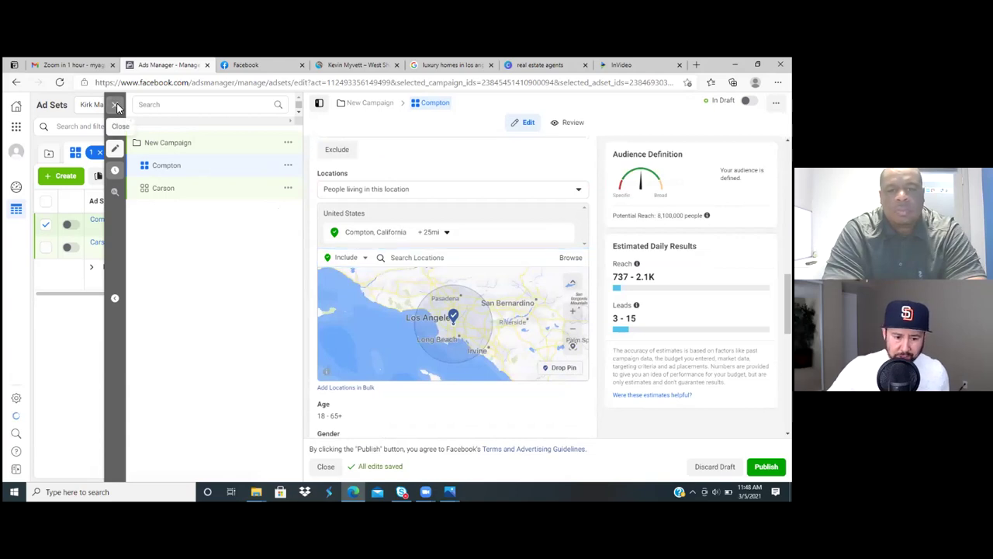
- Close the Compton ad set without publishing and duplicate the Carson ad set once within its original campaign
left_click(116, 107)
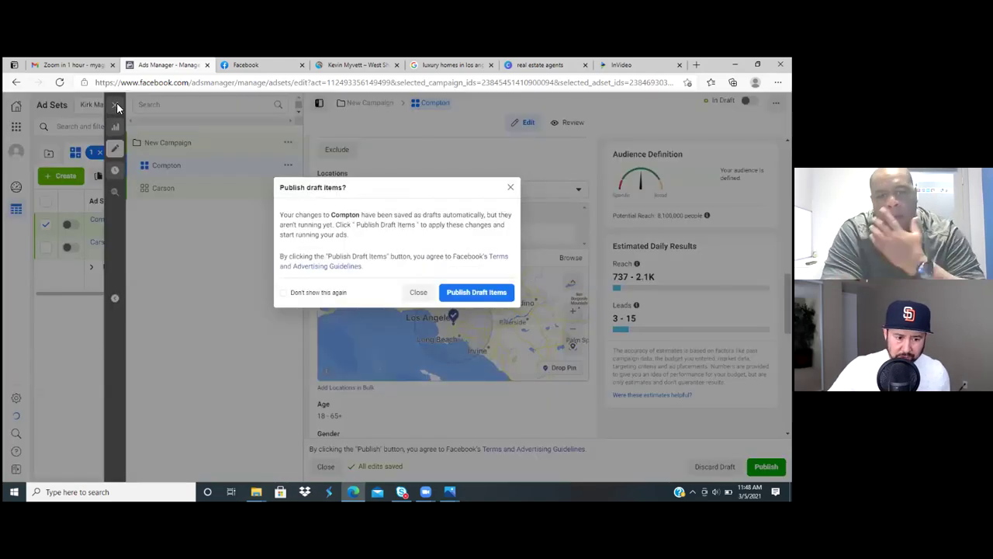
left_click(418, 294)
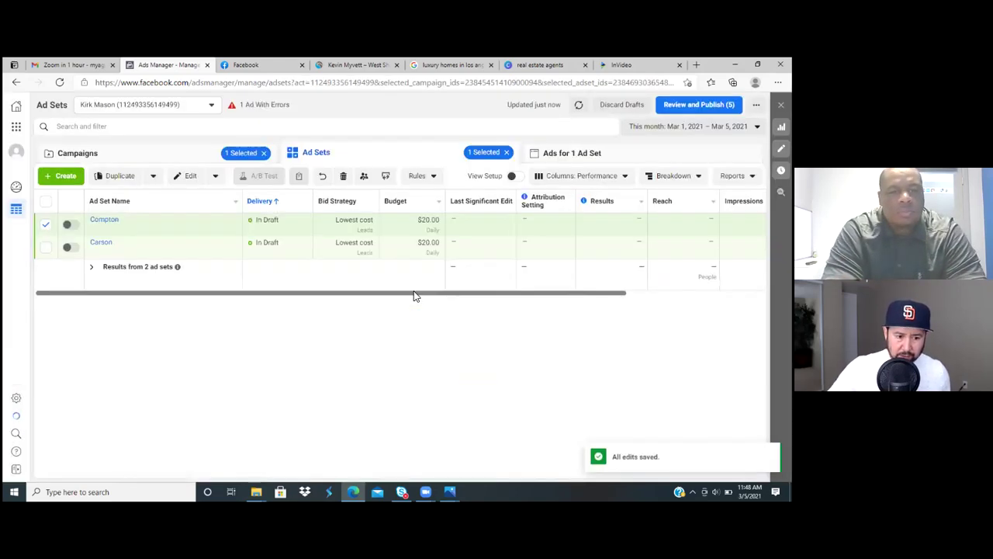
mouse_move(145, 253)
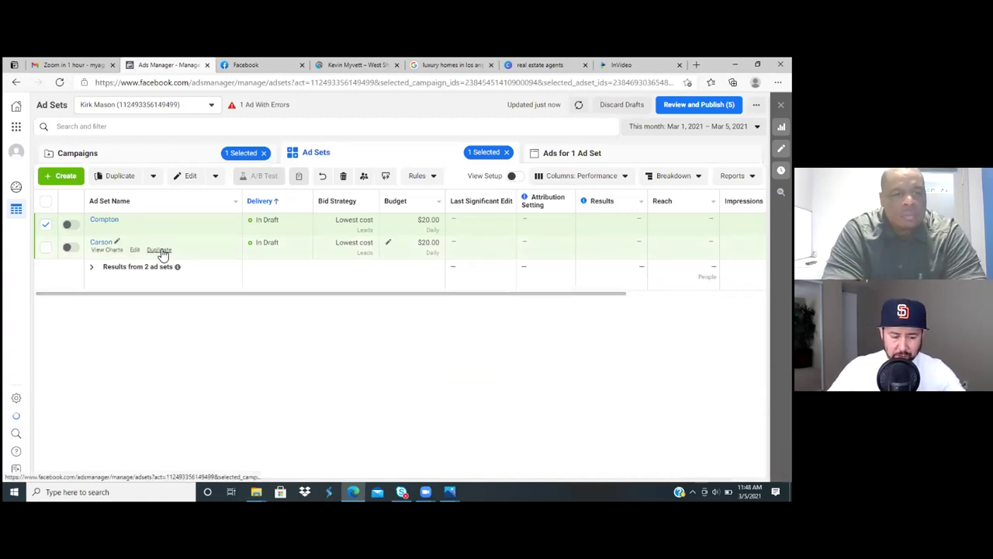
left_click(161, 252)
left_click(160, 252)
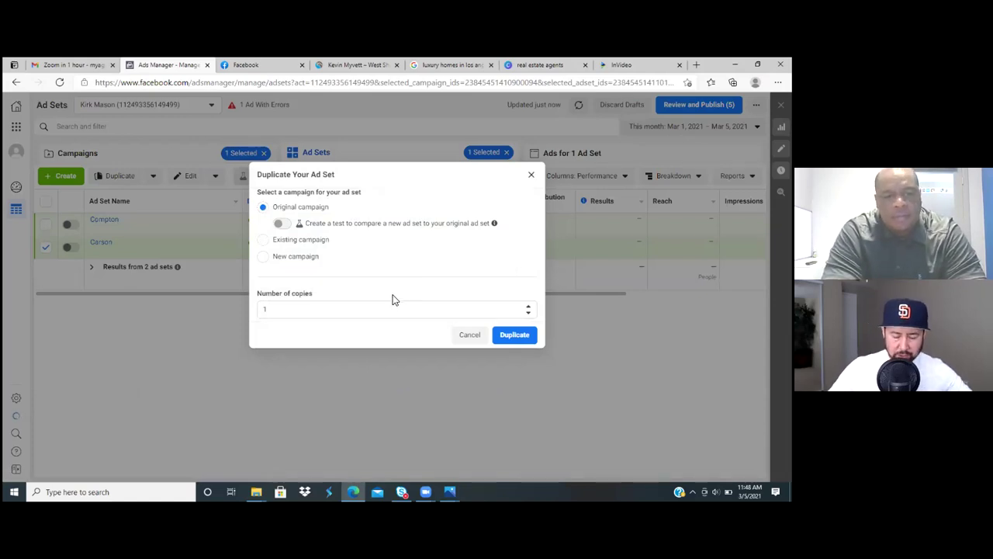
left_click(518, 338)
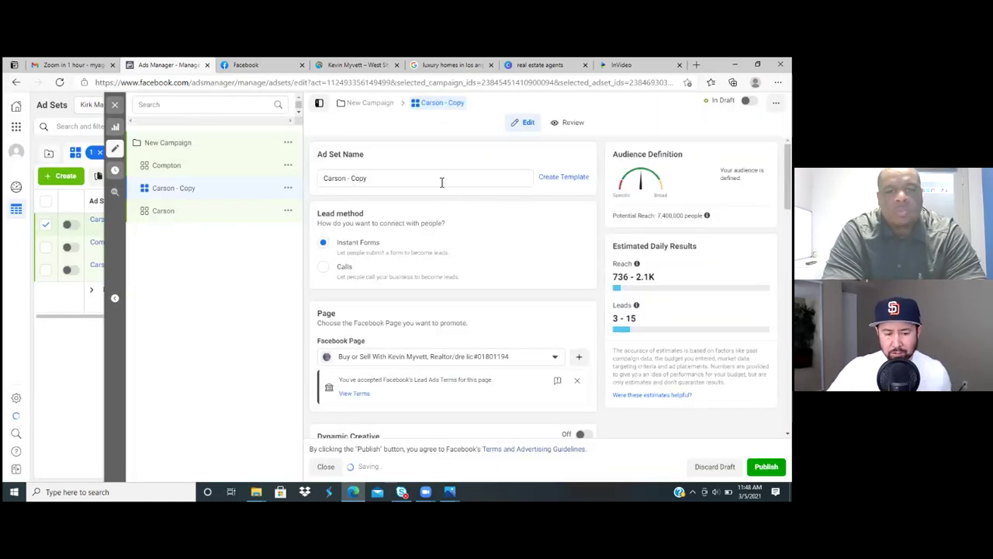
- Rename the copied Carson ad set to Culver City
left_click(442, 182)
key("BackSpace")
key("BackSpace")
key("BackSpace")
key("BackSpace")
key("BackSpace")
key("BackSpace")
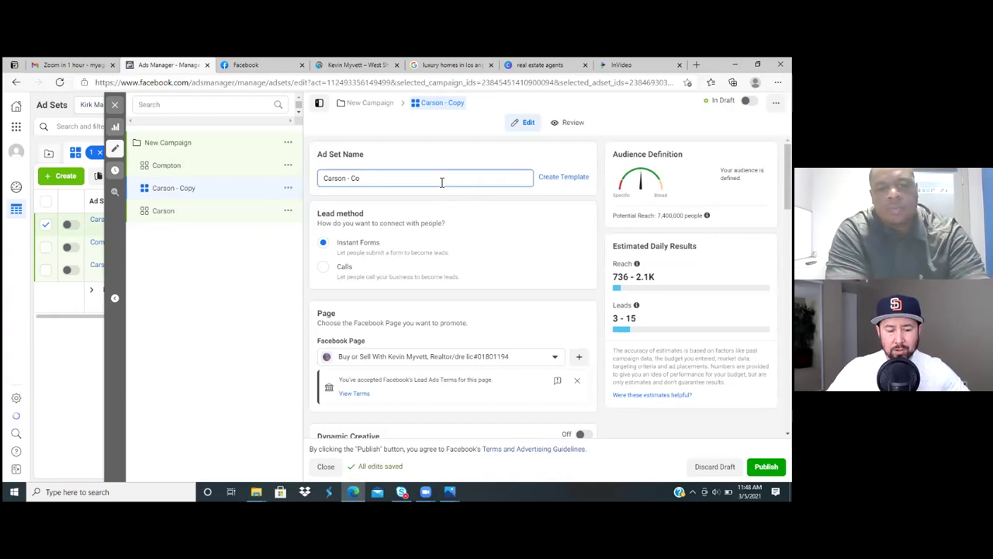
key("BackSpace")
key("BackSpace")
key("BackSpace")
key("BackSpace")
key("BackSpace")
key("BackSpace")
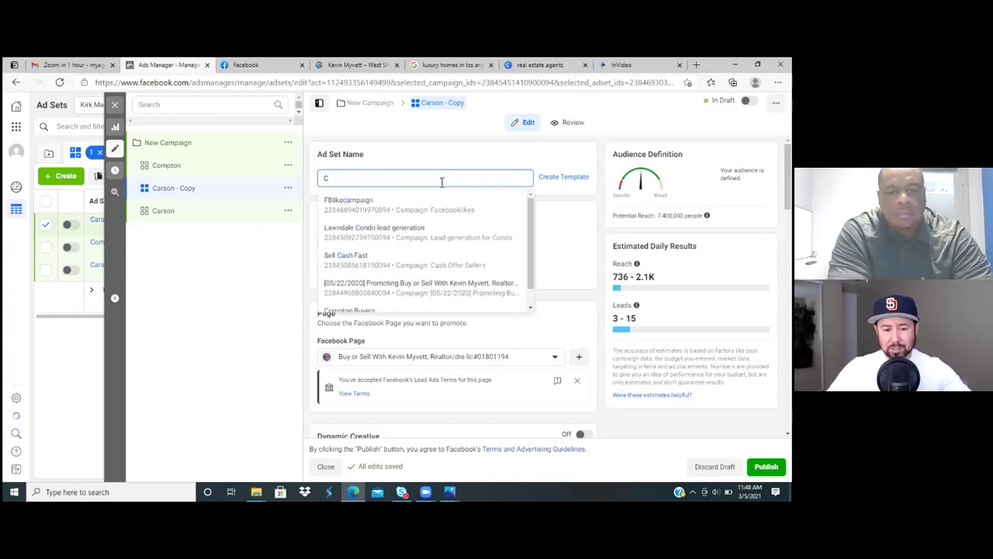
type("ulver")
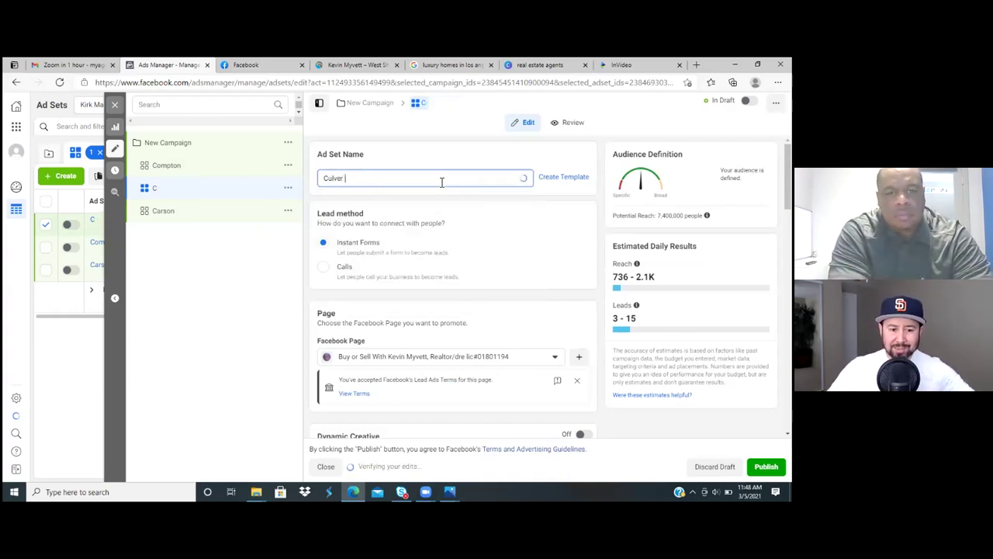
type(" City")
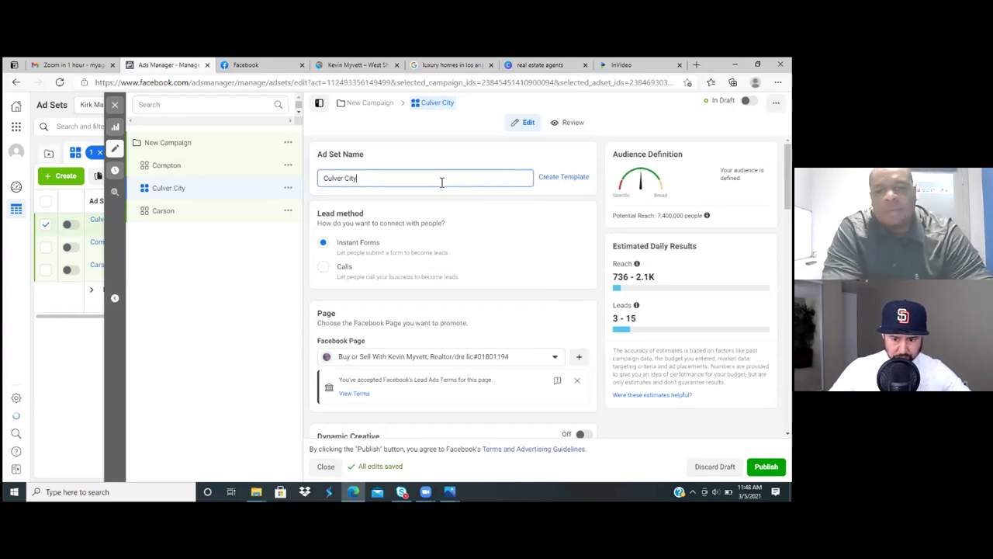
left_click(520, 153)
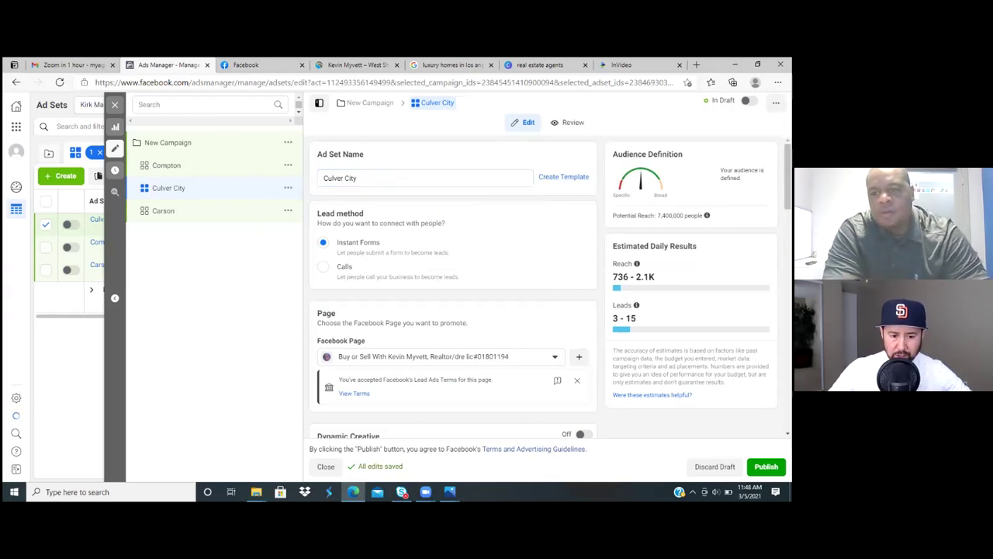
- Replace Carson with the city of Culver City, California in the Culver City ad set's targeted locations
scroll(454, 287, "down", 3)
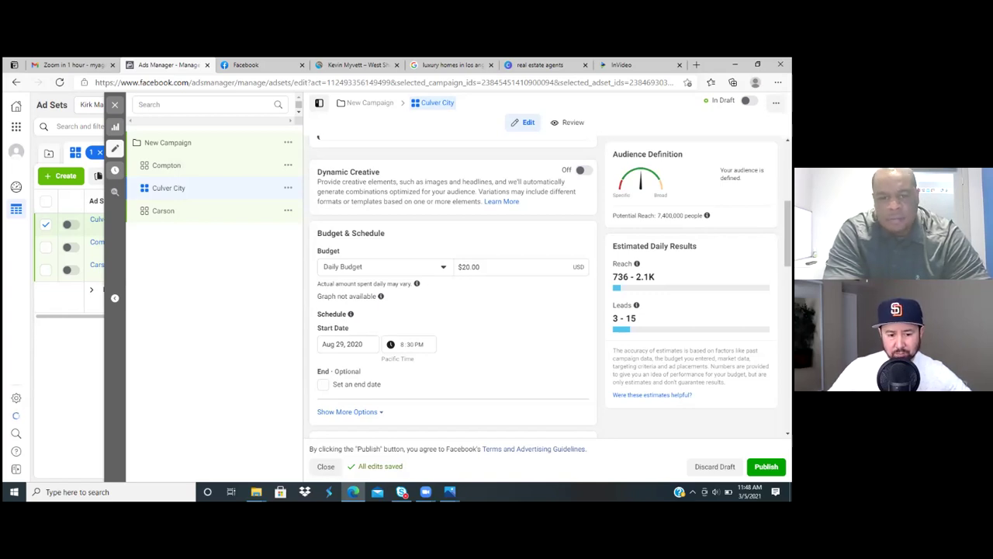
scroll(454, 287, "down", 3)
mouse_move(552, 369)
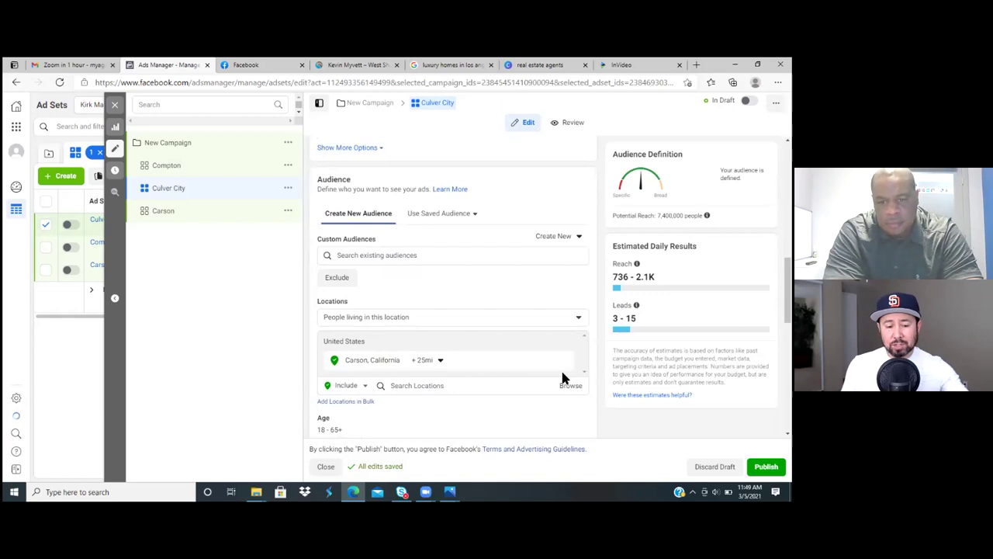
left_click(568, 363)
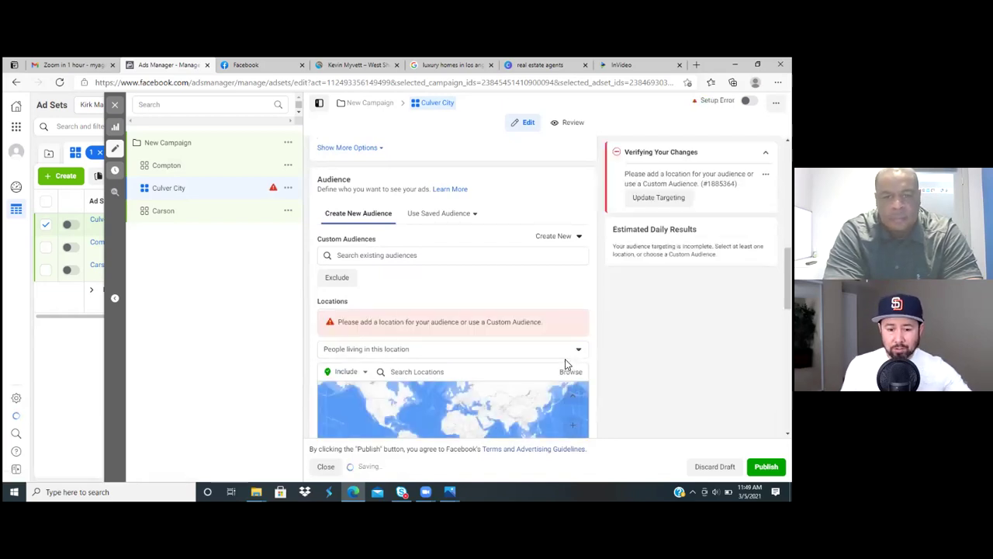
left_click(489, 372)
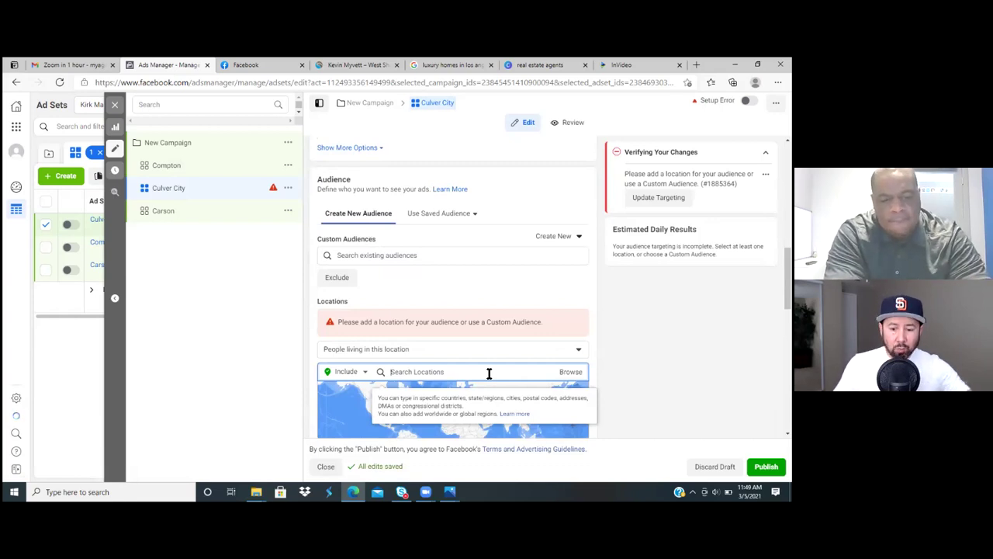
type("Culver")
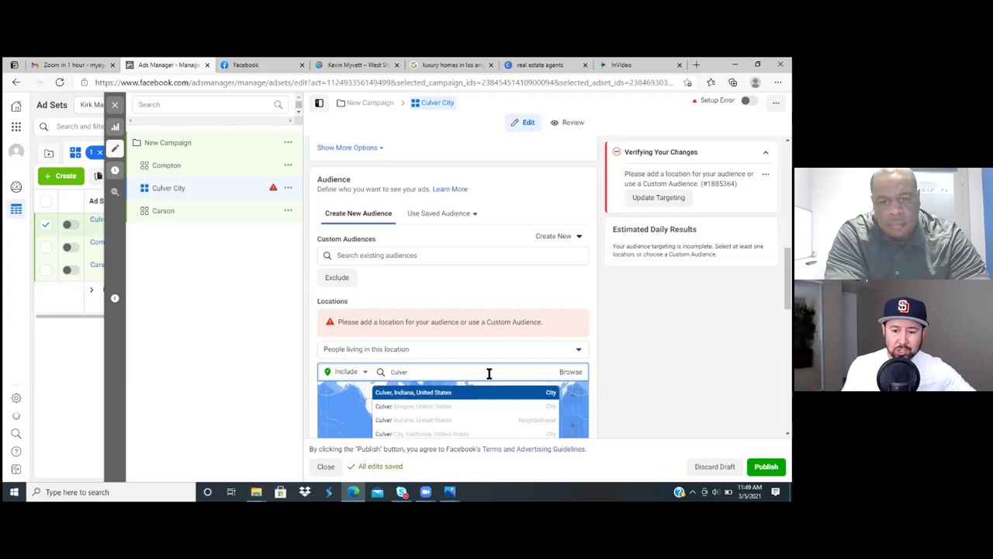
type(" Ci")
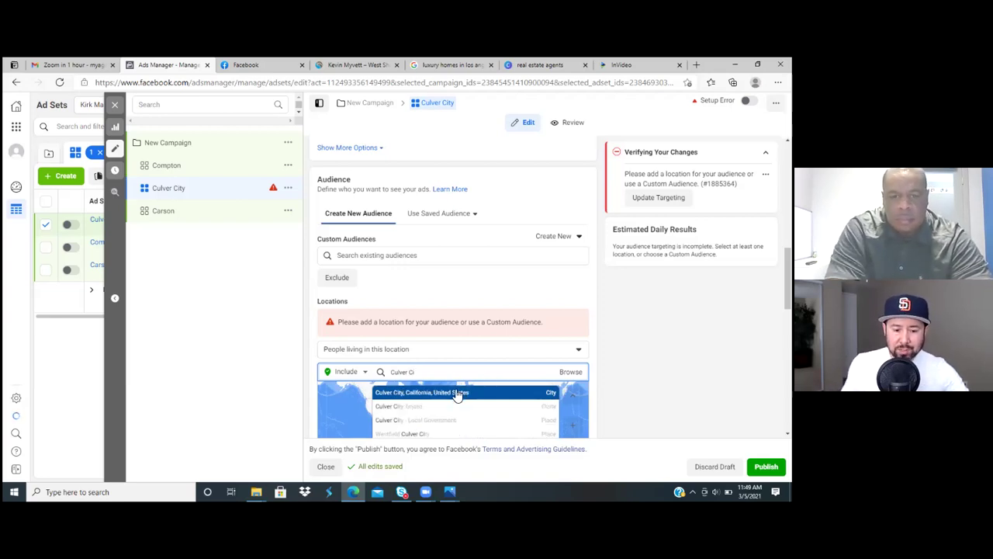
left_click(458, 393)
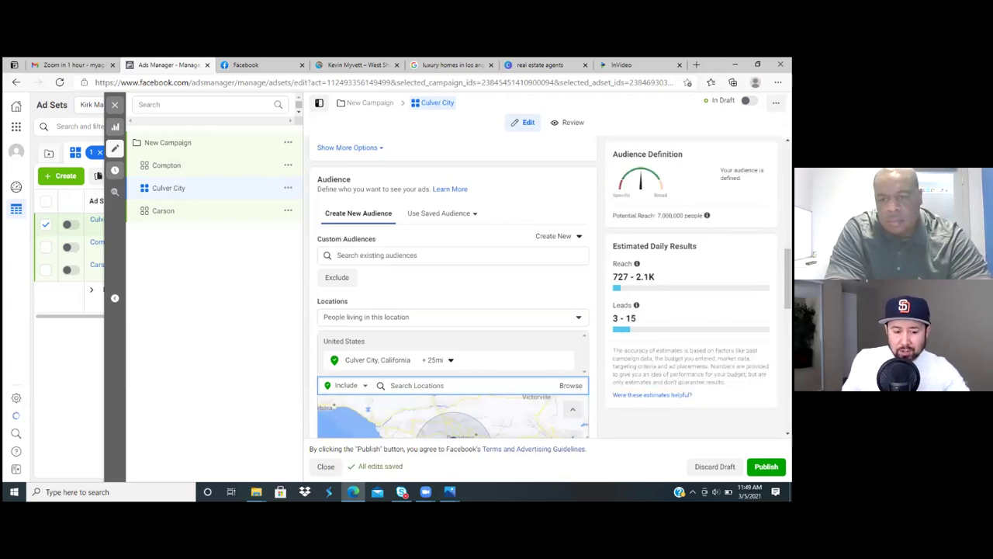
- Search the targeting locations again for Culver City CA and clear the search without adding a location
scroll(453, 310, "down", 2)
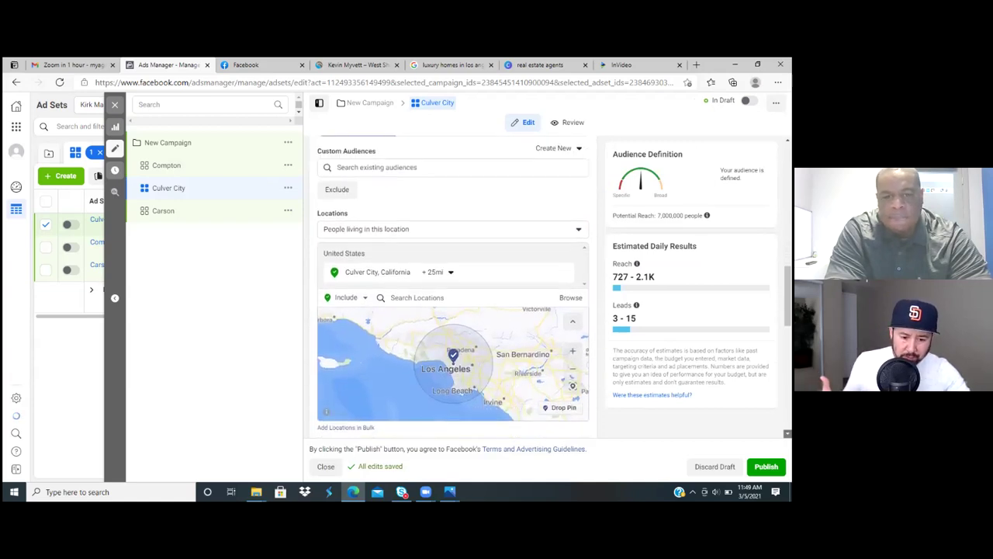
scroll(555, 287, "down", 2)
left_click(469, 198)
type("Cu")
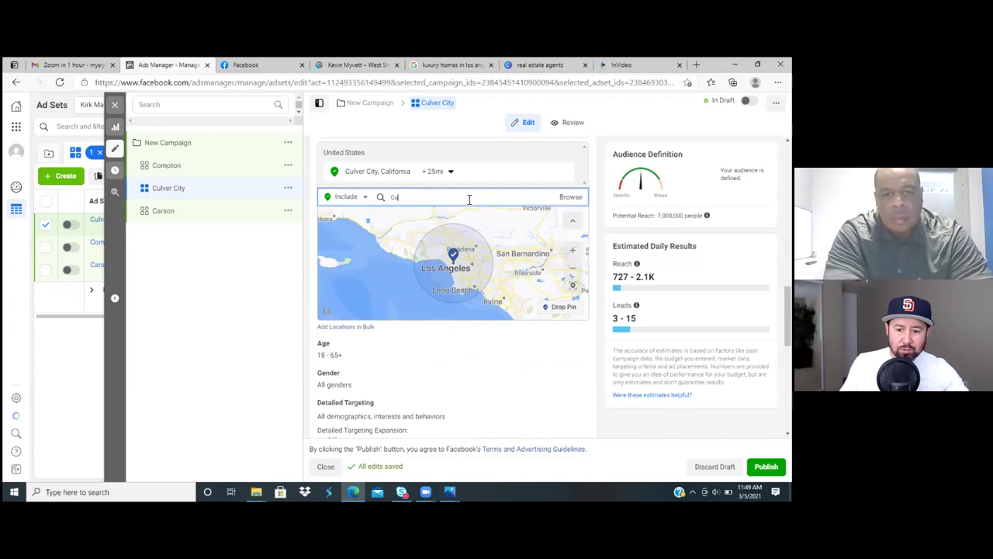
type("lver")
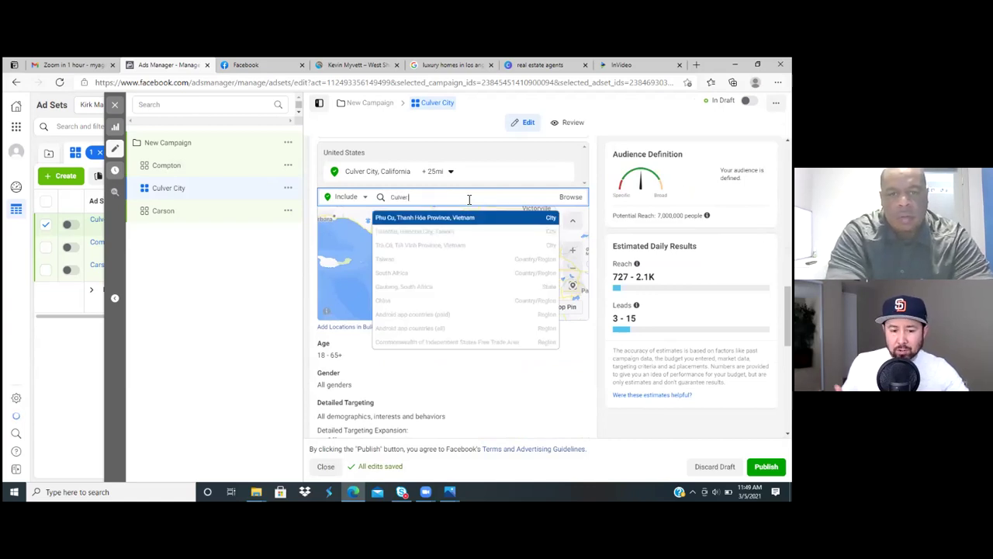
type(" Ci")
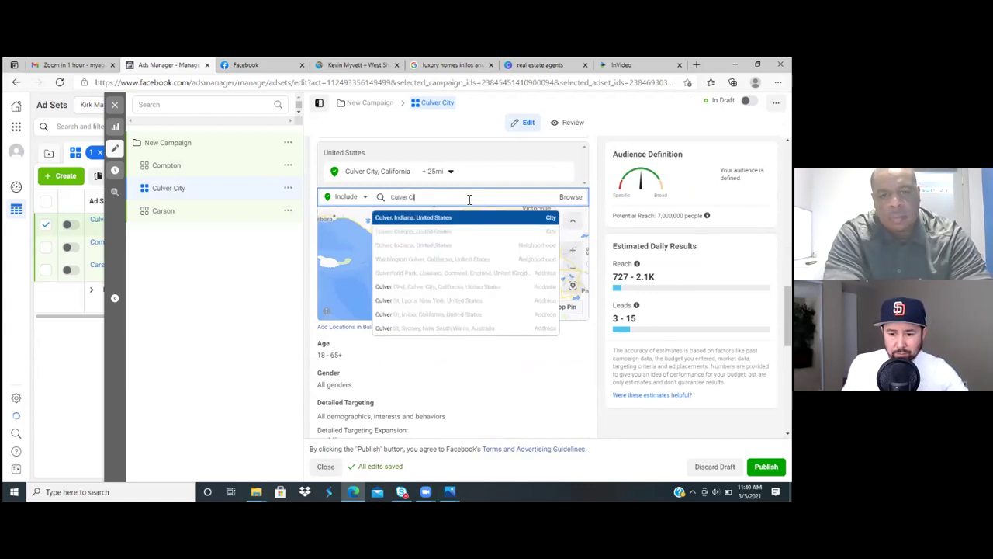
type("ty")
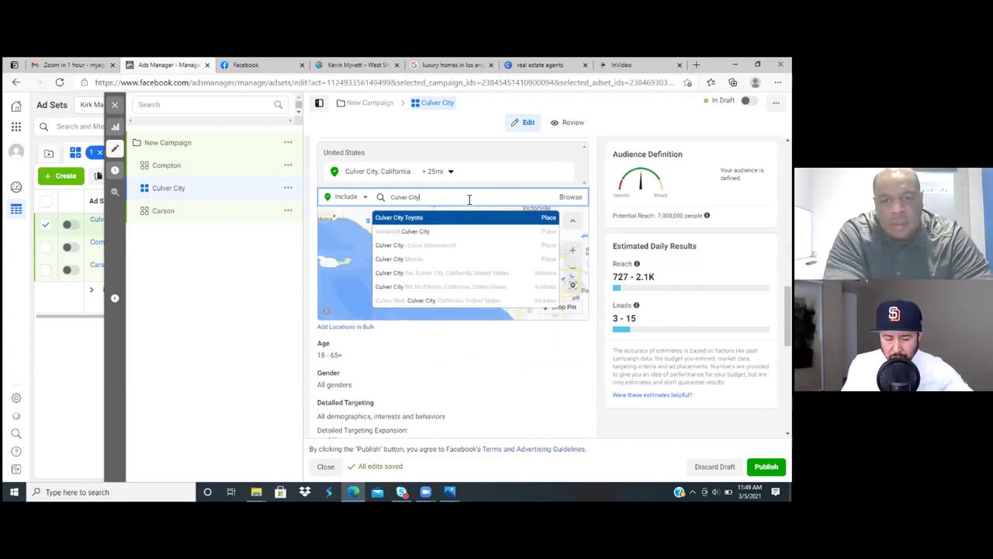
type(" C")
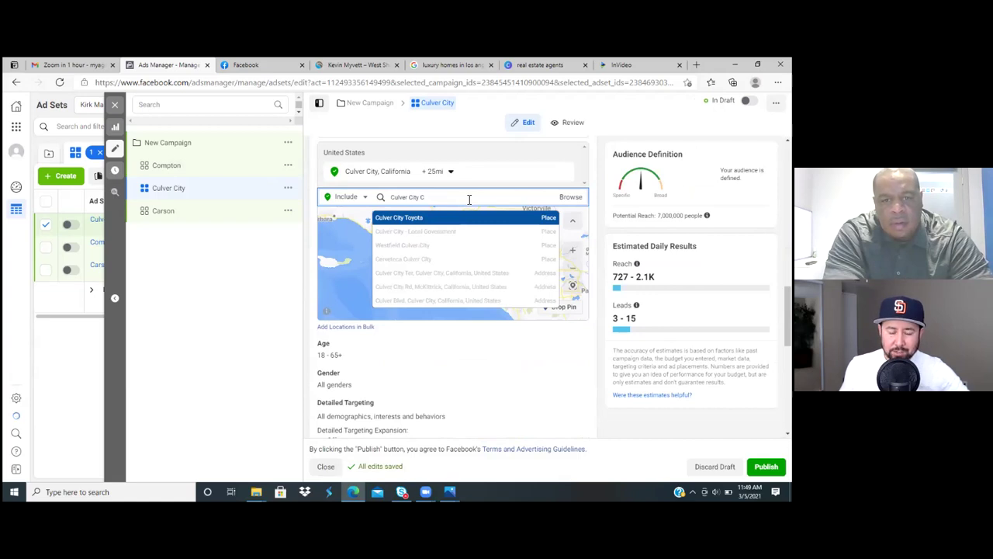
type("A")
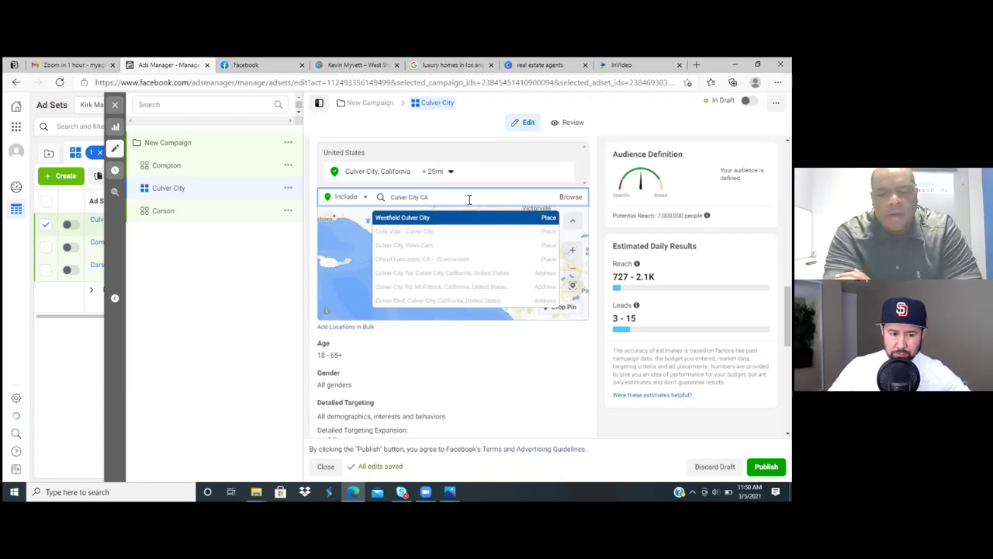
key("BackSpace")
key("BackSpace")
key("BackSpace")
key("BackSpace")
key("BackSpace")
key("BackSpace")
key("BackSpace")
key("BackSpace")
key("BackSpace")
key("BackSpace")
key("BackSpace")
key("BackSpace")
key("BackSpace")
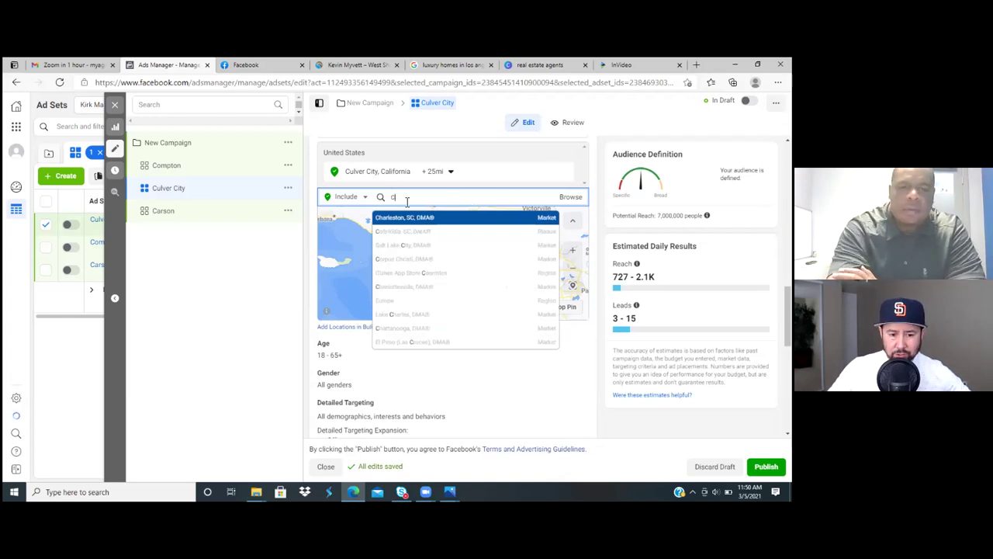
key("BackSpace")
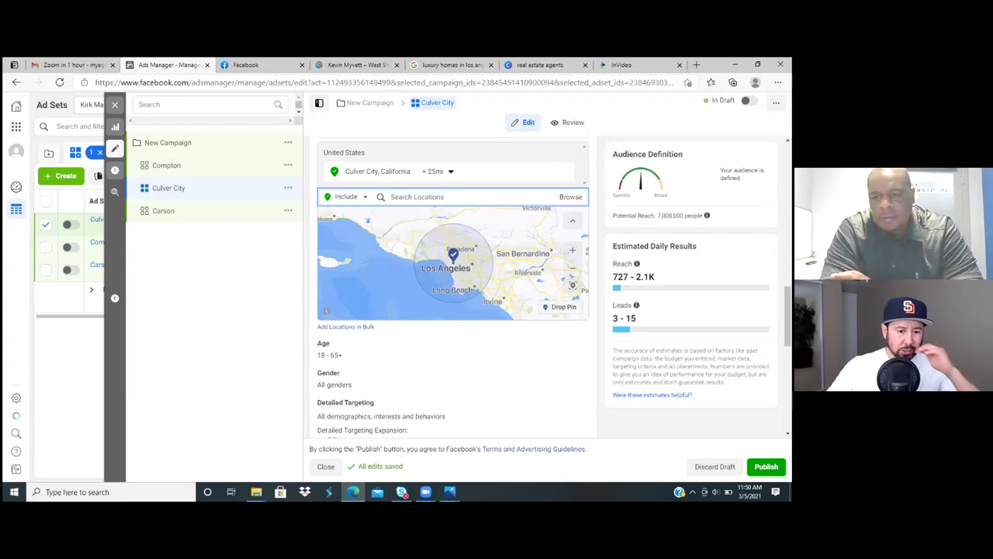
- Close the Culver City ad set without publishing and open the ads belonging to it
scroll(453, 287, "down", 3)
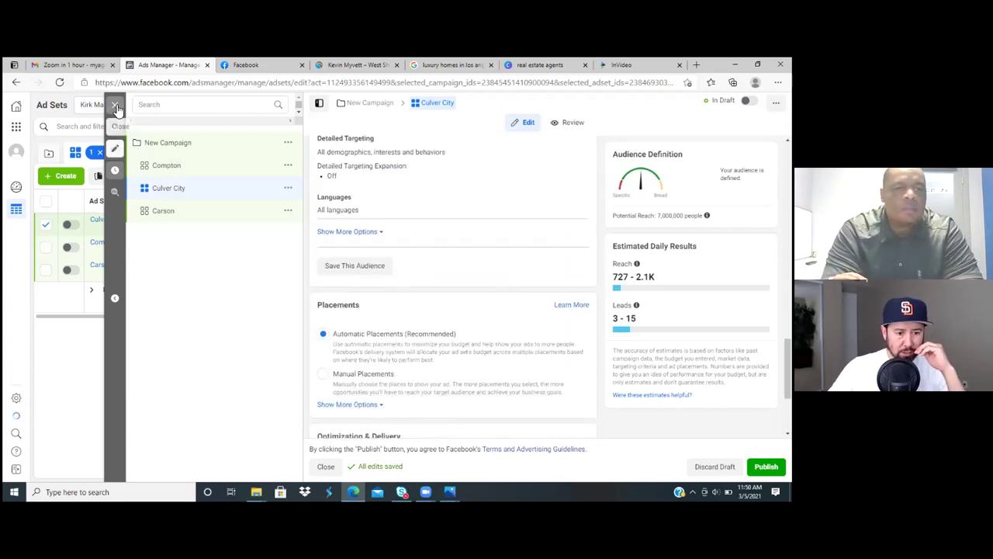
left_click(114, 107)
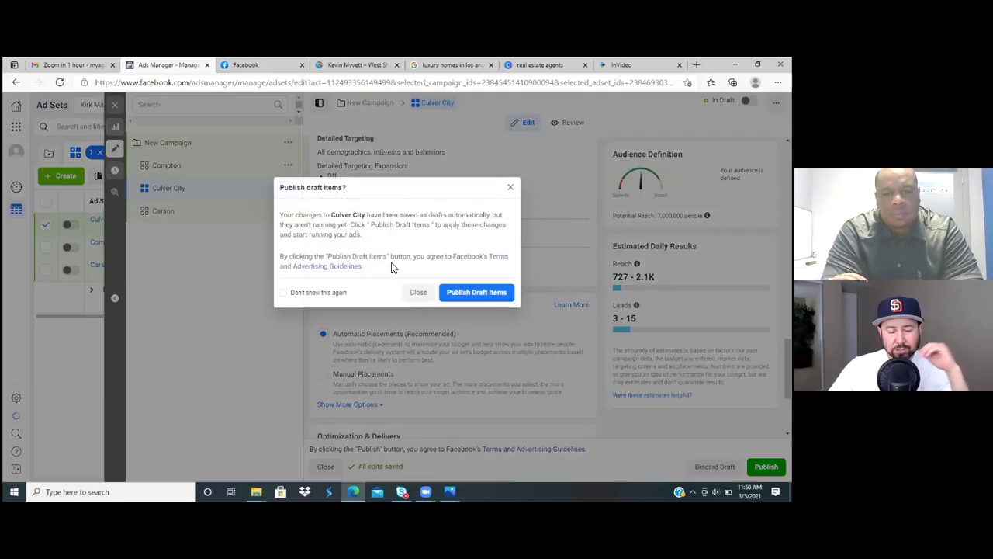
left_click(416, 293)
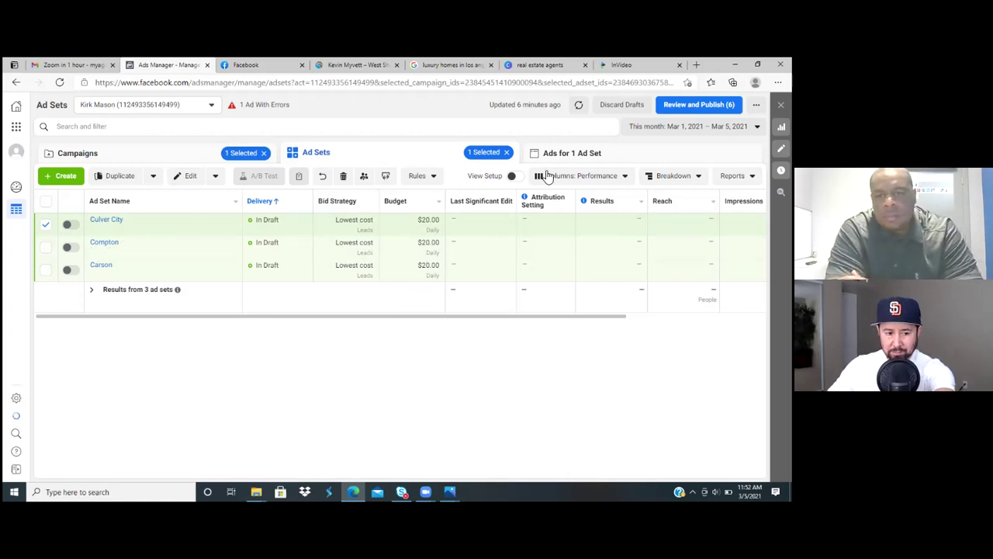
left_click(567, 155)
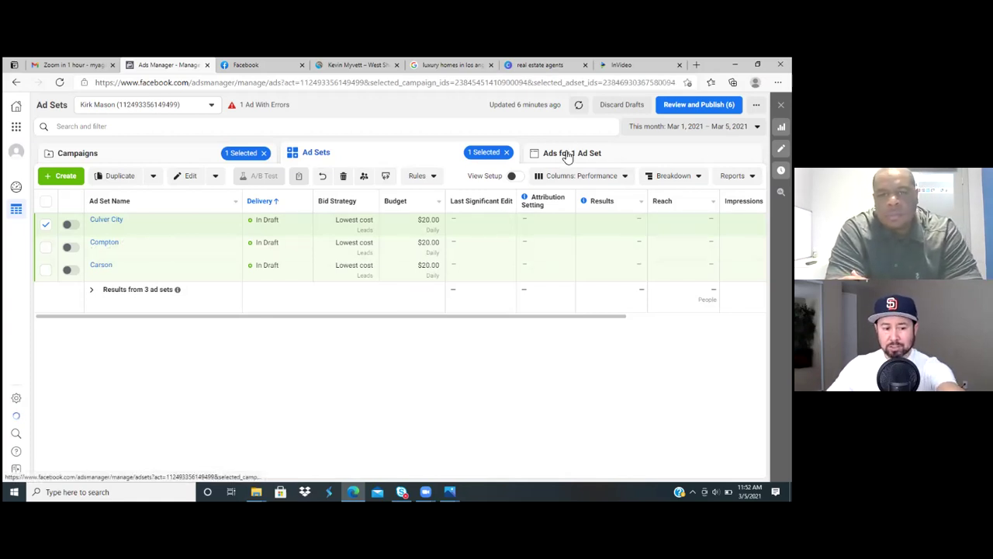